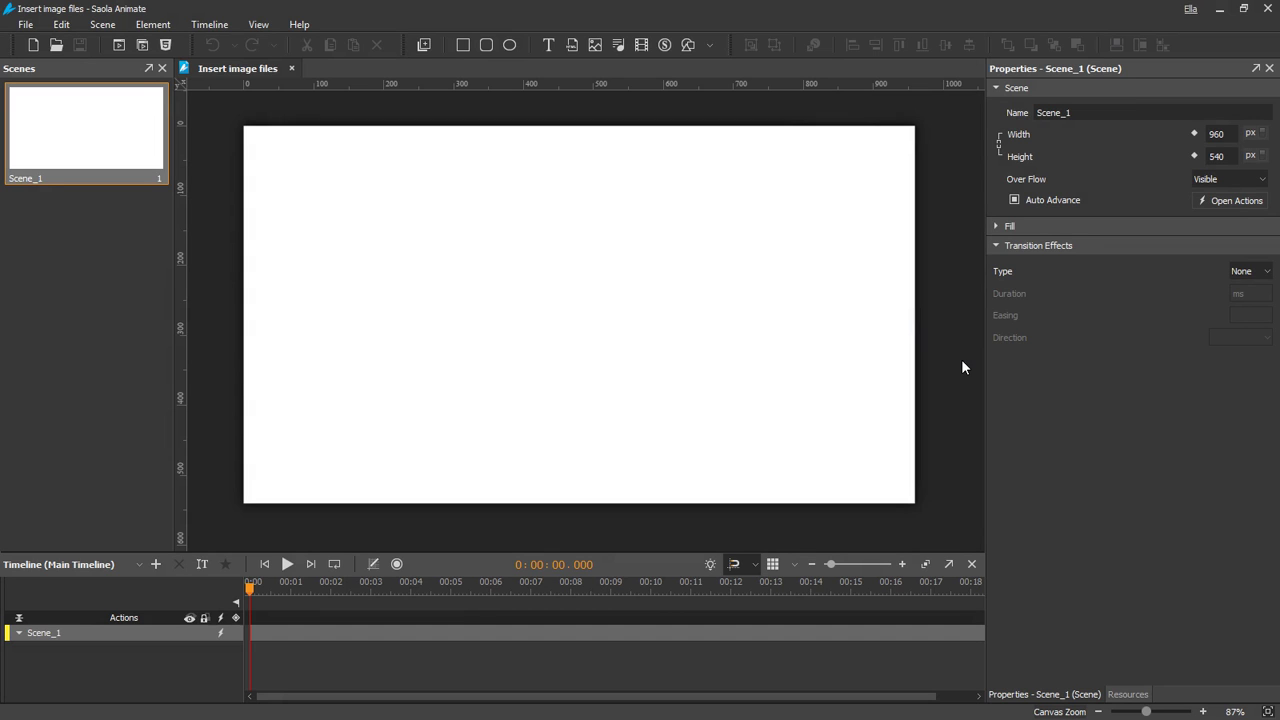
Add brown crocodile.png from the Desktop folder in File Explorer to the middle of Scene_1's canvas
key(alt+Tab)
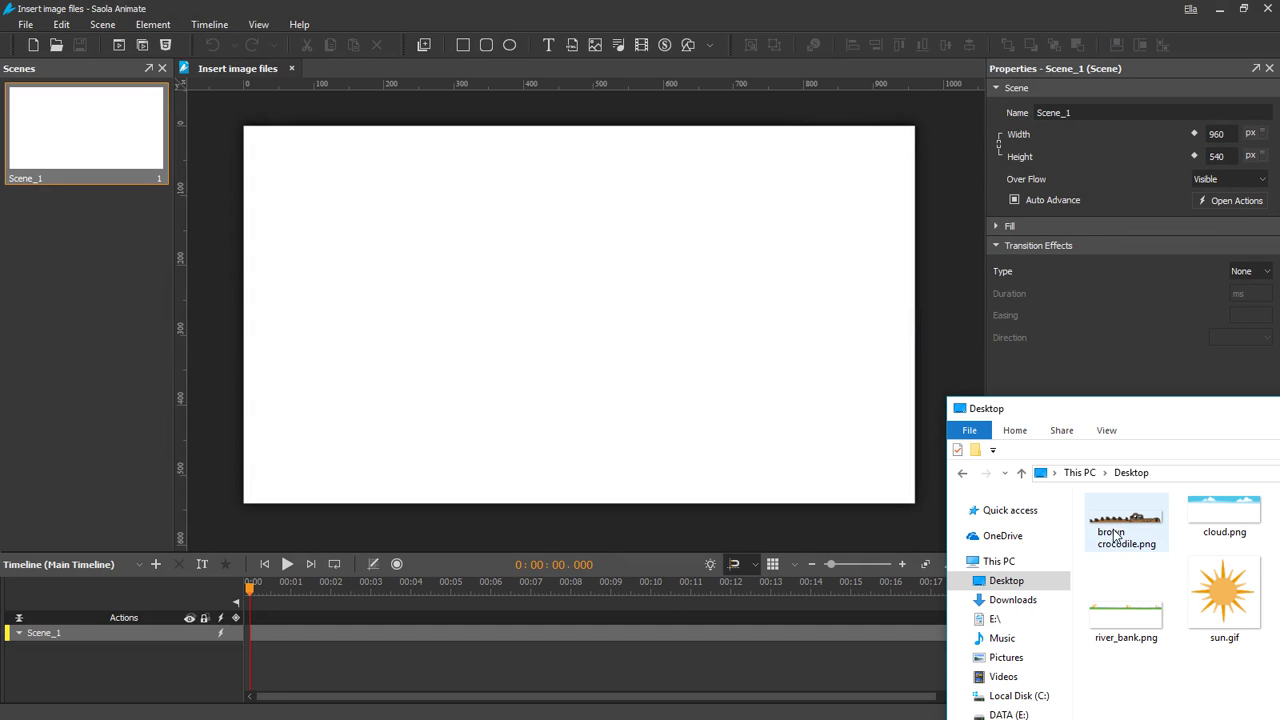
drag(1126, 520, 563, 323)
click(692, 341)
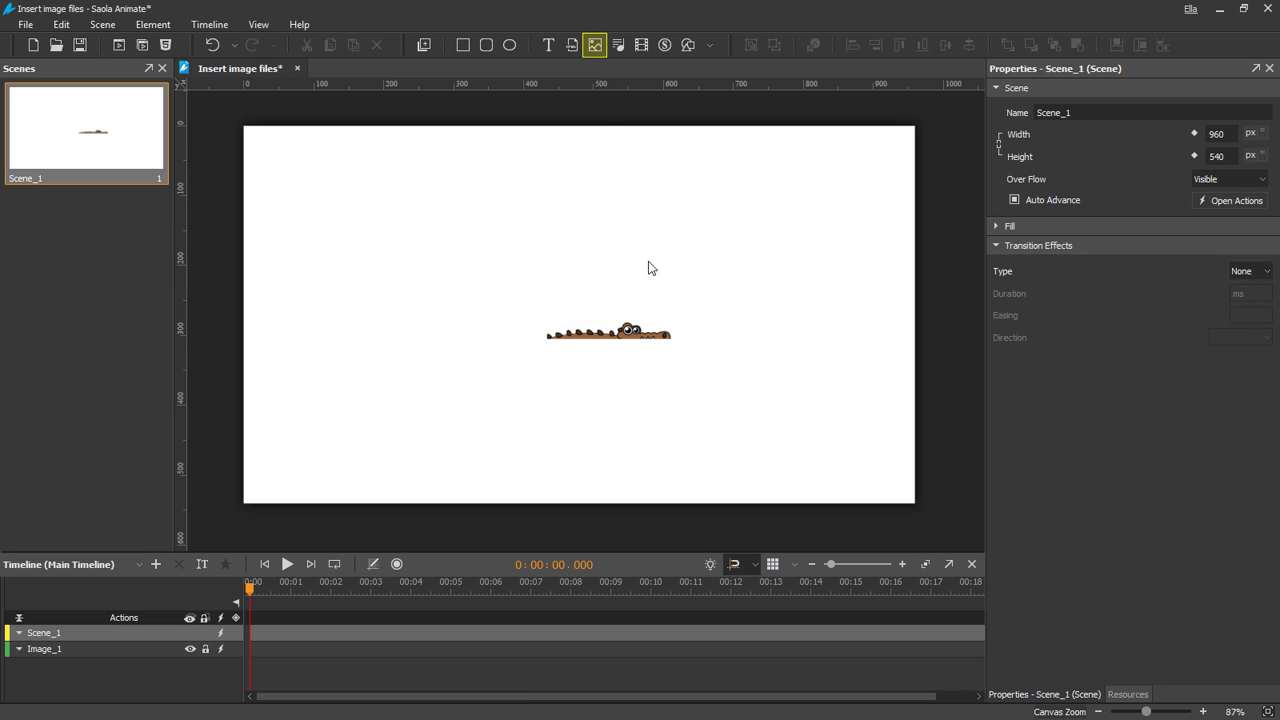
Insert green crocodile.png from the Desktop as an image about 181 × 31 px in the canvas's upper-left area
click(594, 45)
click(88, 172)
double_click(430, 150)
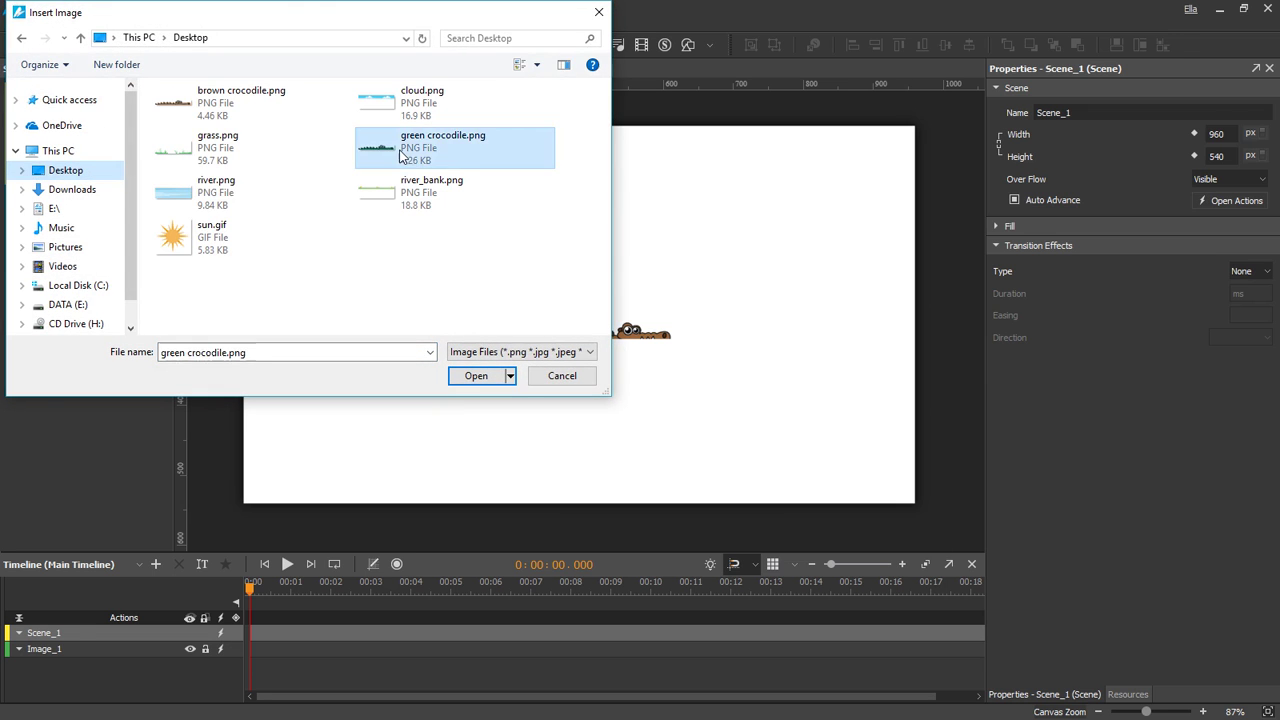
drag(362, 149, 486, 216)
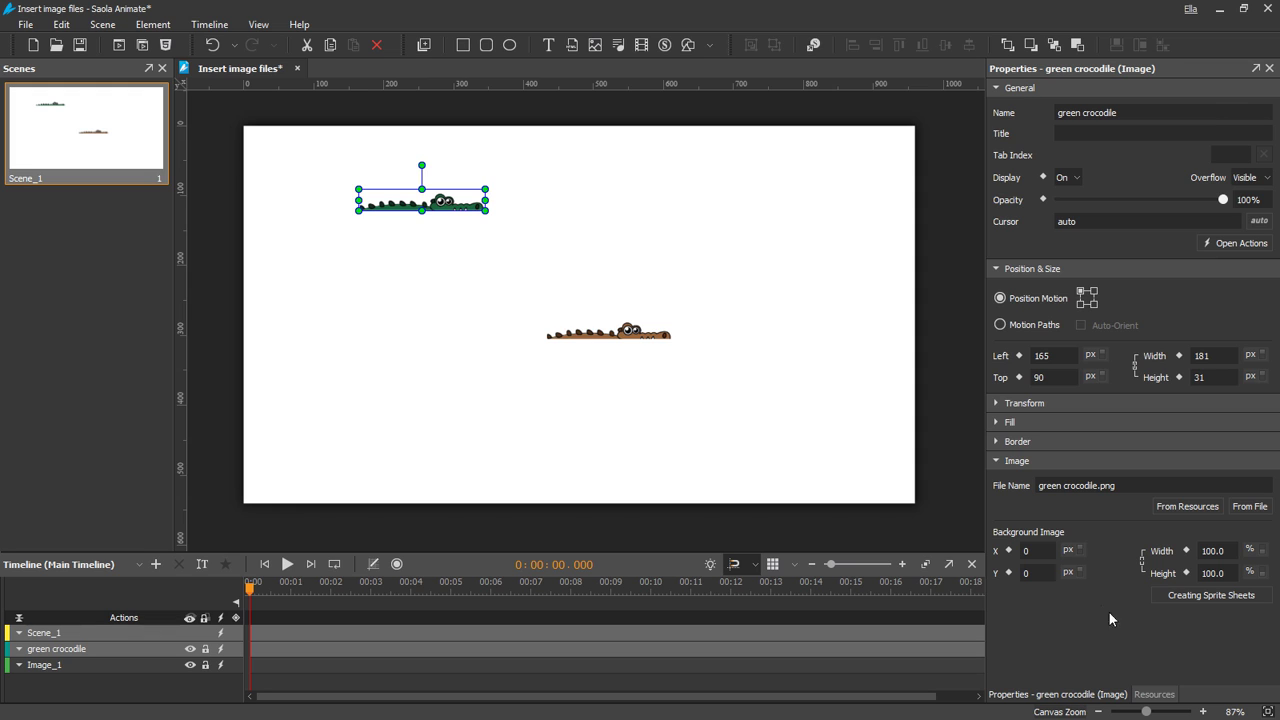
Import grass.png, river.png, sun.gif, cloud.png and river_bank.png from the Desktop into the project resources
click(1154, 694)
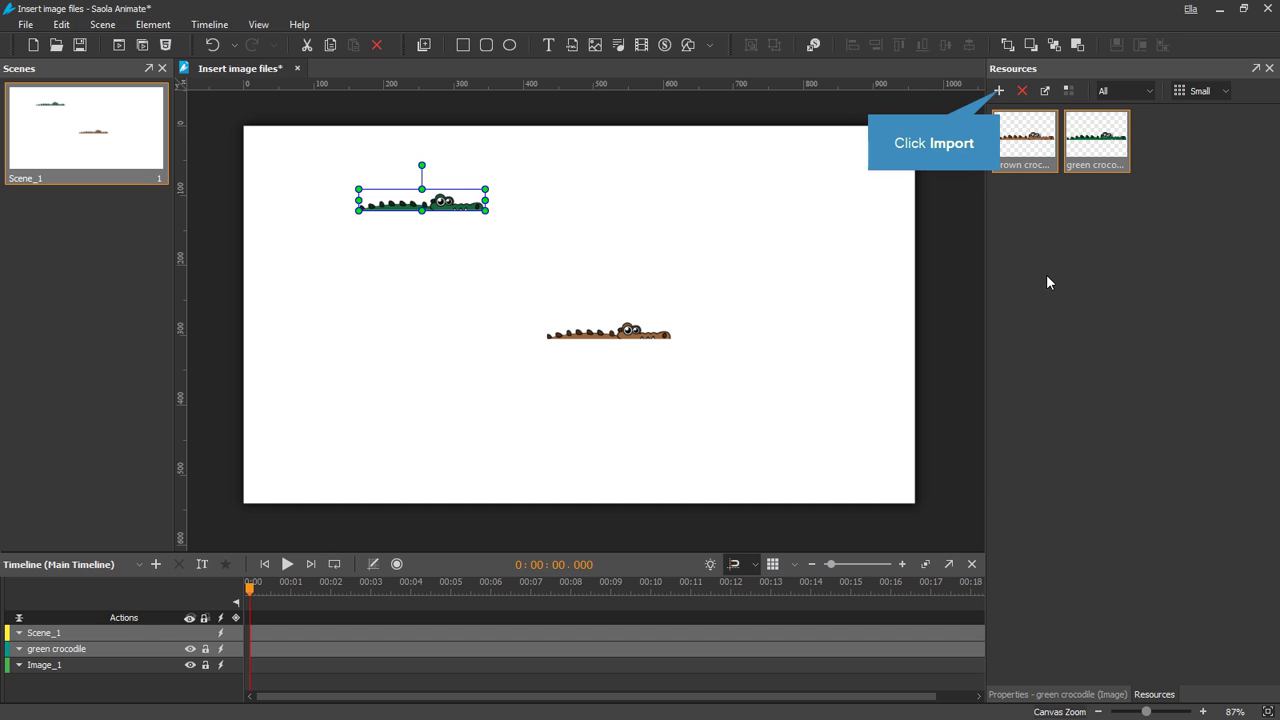
click(999, 91)
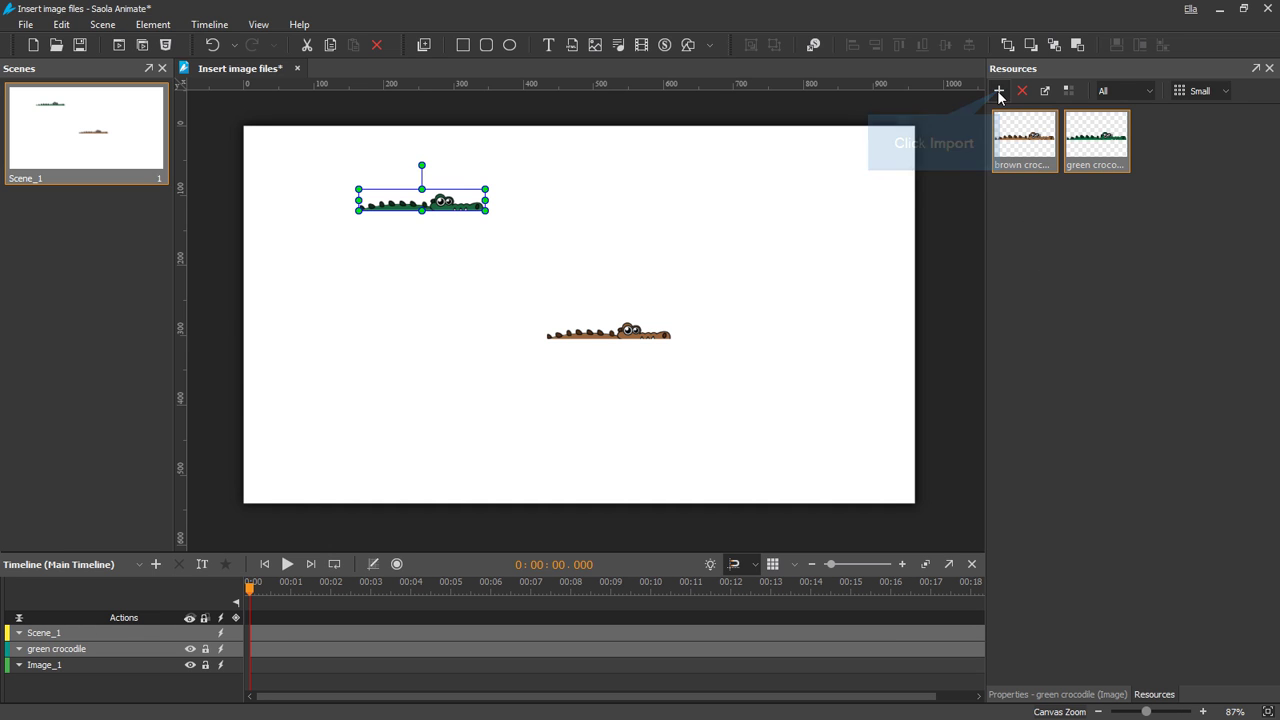
click(100, 172)
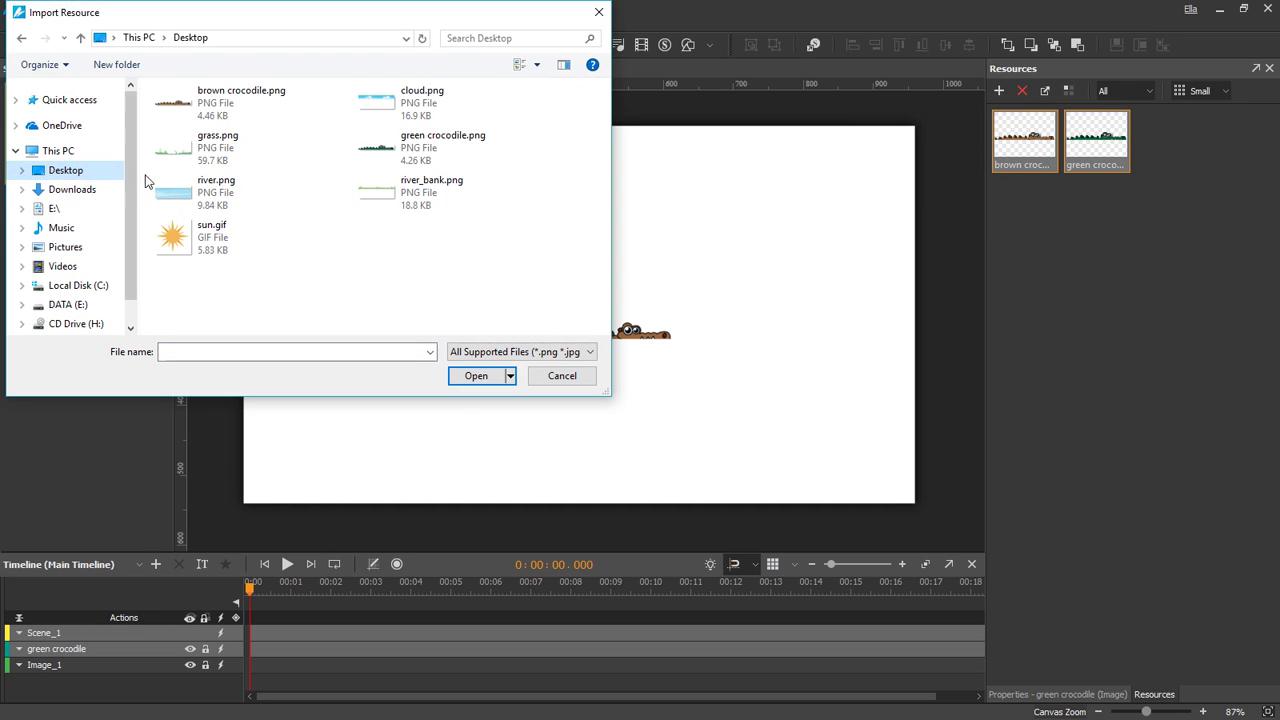
click(208, 150)
ctrl+click(212, 194)
ctrl+click(210, 238)
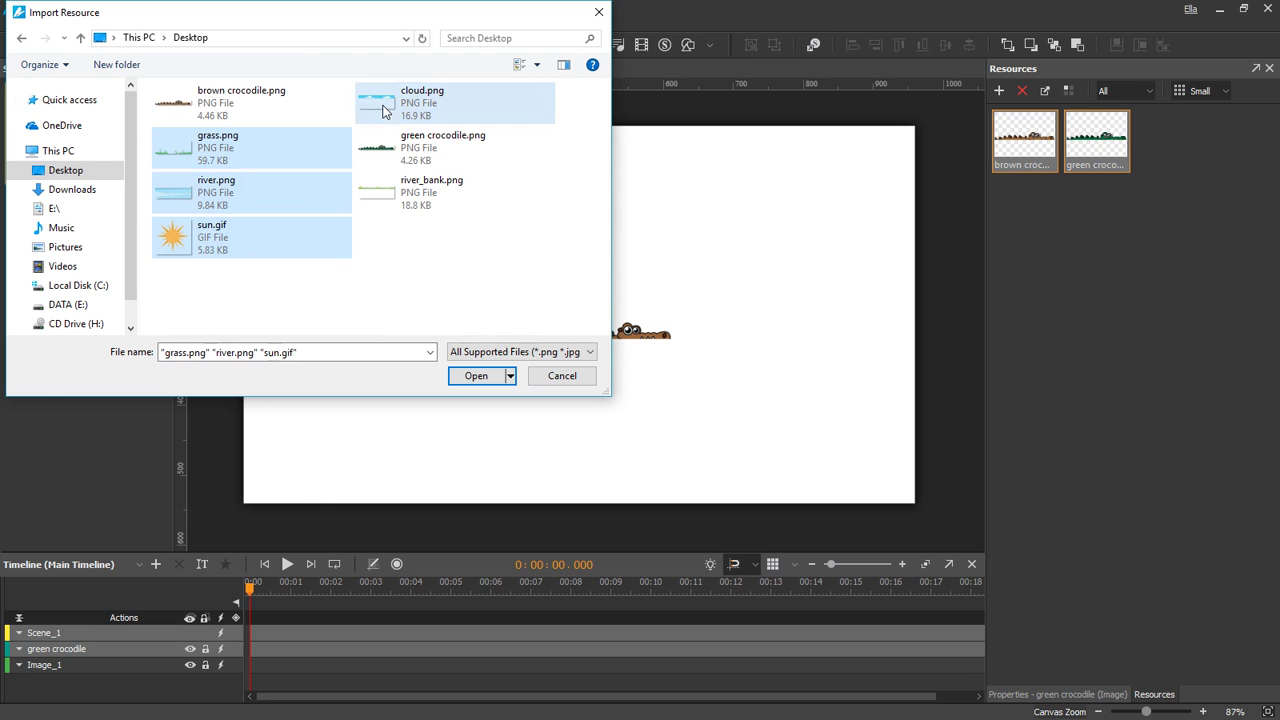
ctrl+click(415, 103)
ctrl+click(392, 204)
click(490, 372)
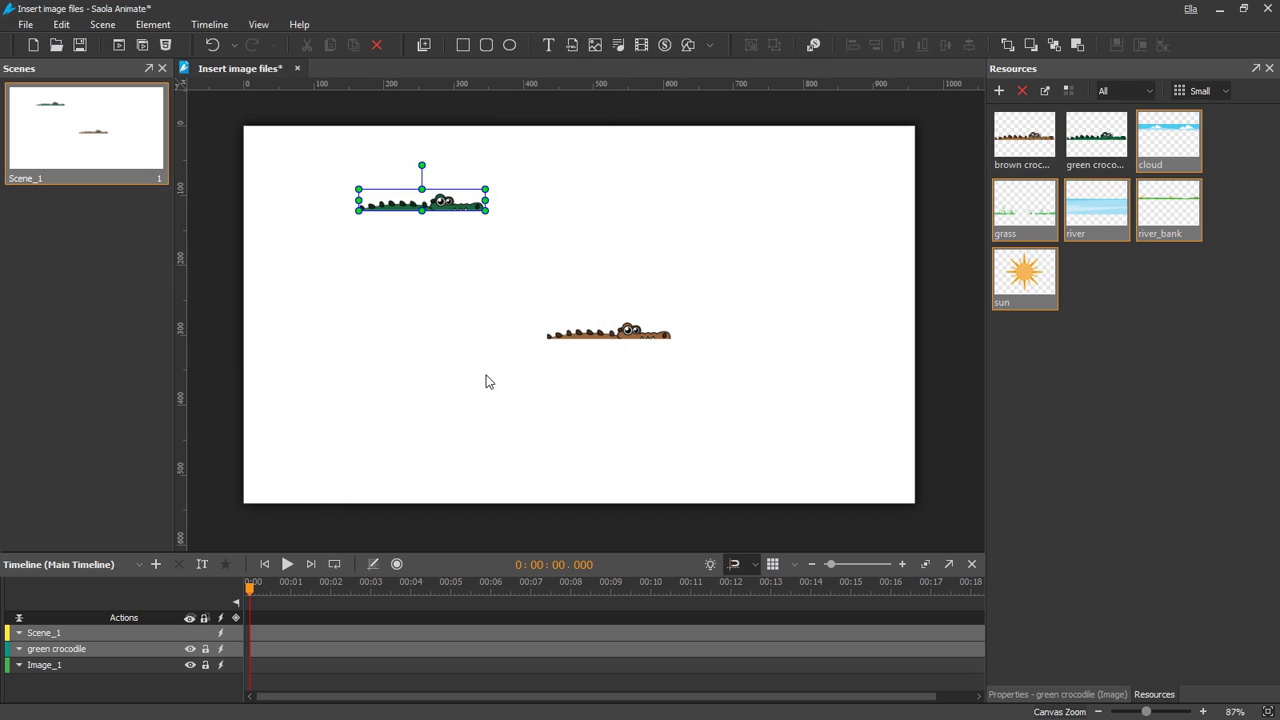
Insert the sun resource into the scene and move it between the green and brown crocodiles
click(1022, 283)
right_click(1022, 283)
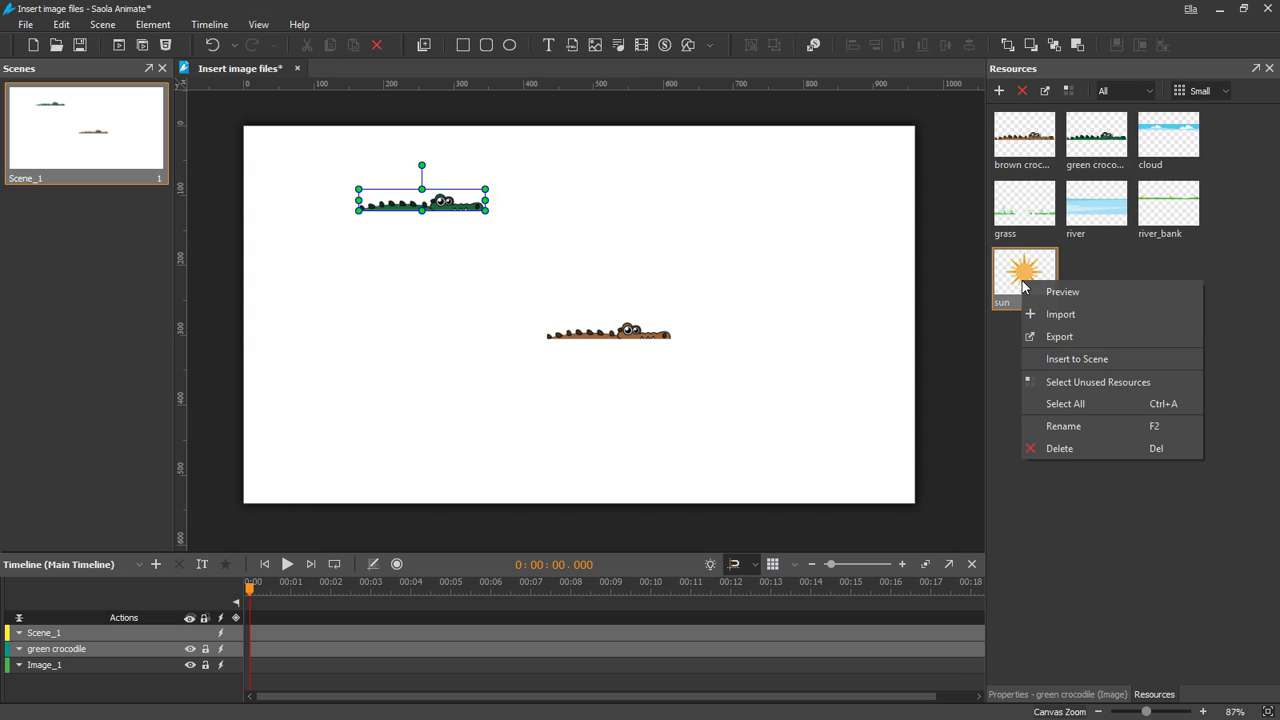
click(1123, 358)
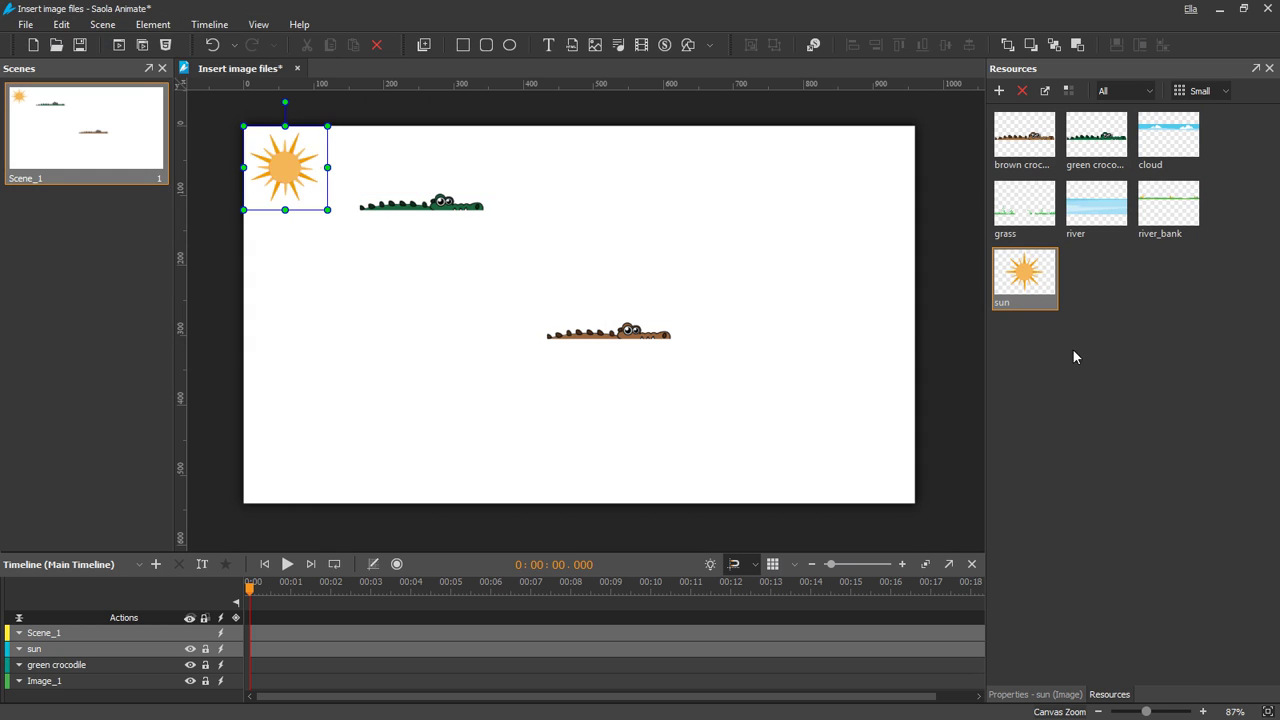
drag(285, 168, 485, 287)
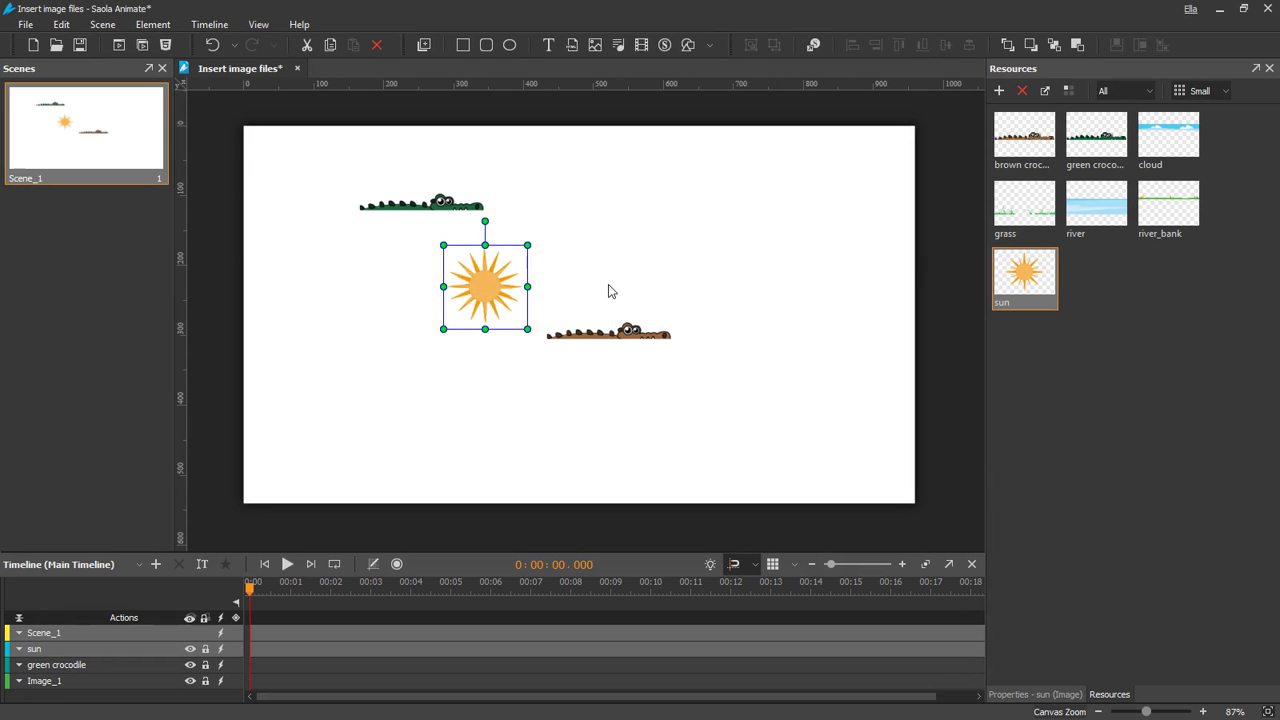
click(696, 45)
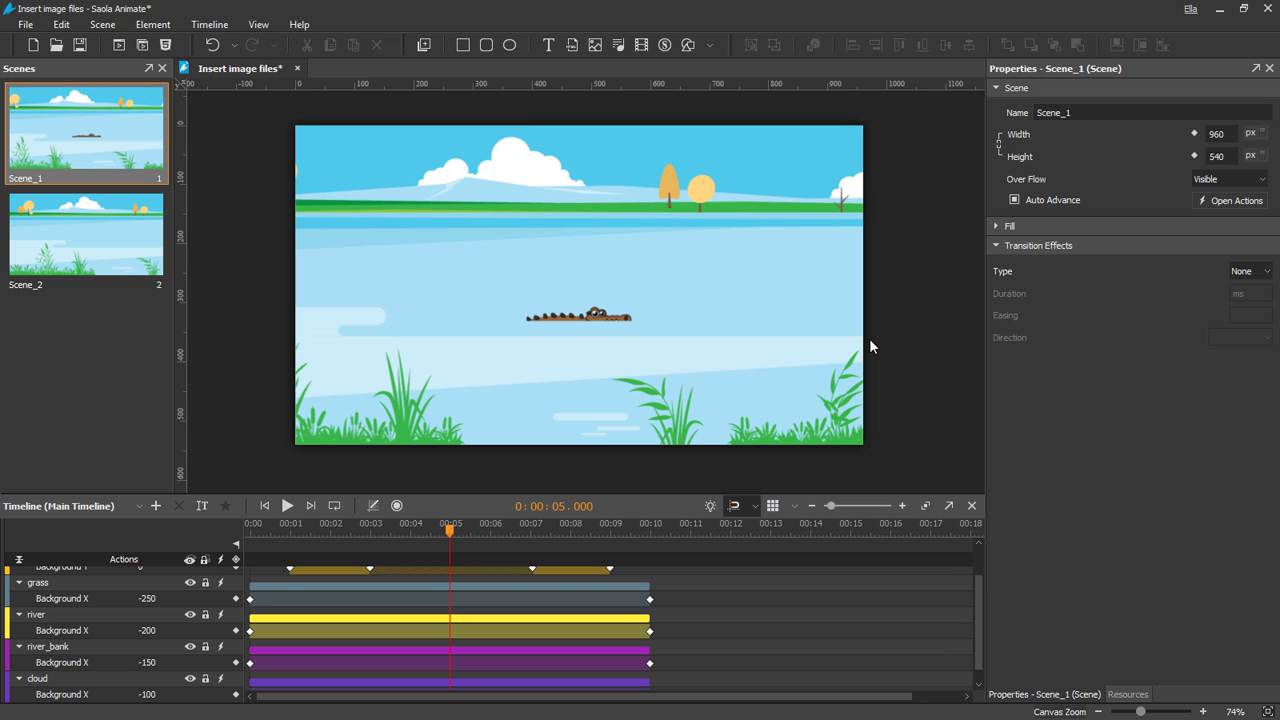
Select the brown crocodile in Scene_1 and preview the animated scene in the browser
click(597, 315)
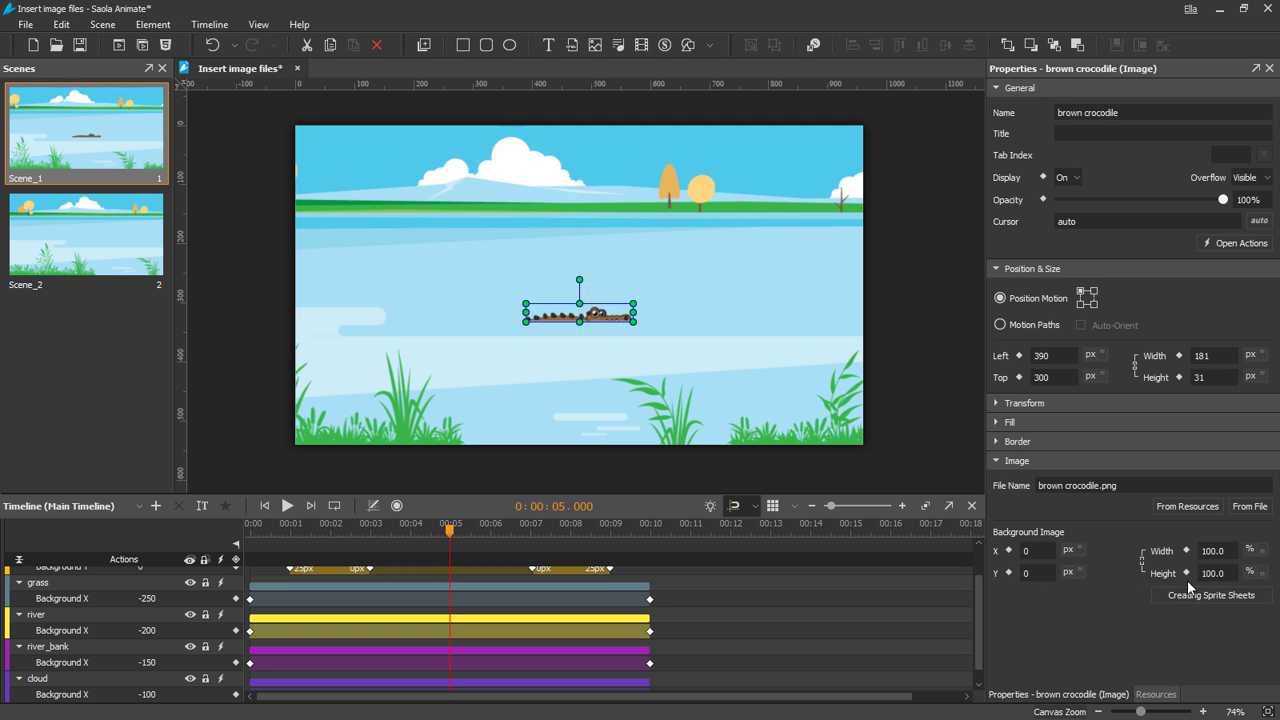
click(118, 44)
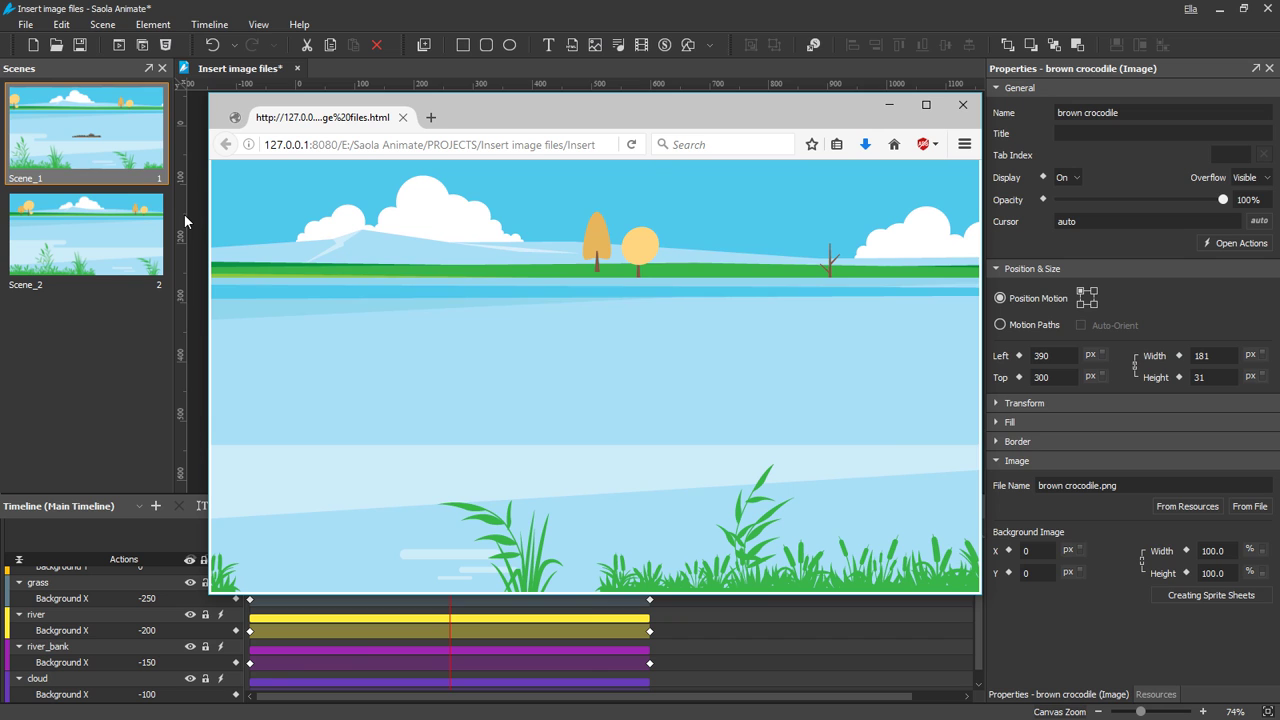
click(883, 103)
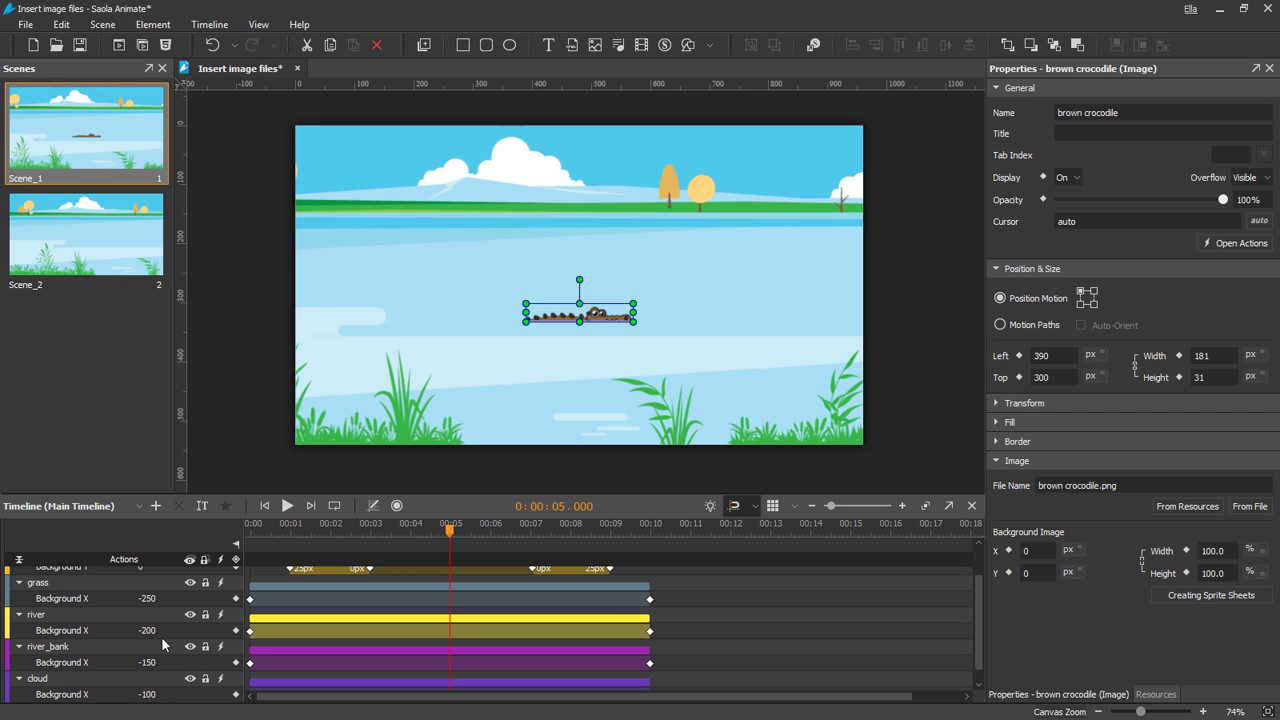
Examine the brown crocodile's Background Y keyframes in Scene_1 from start to end and play the timeline
click(264, 506)
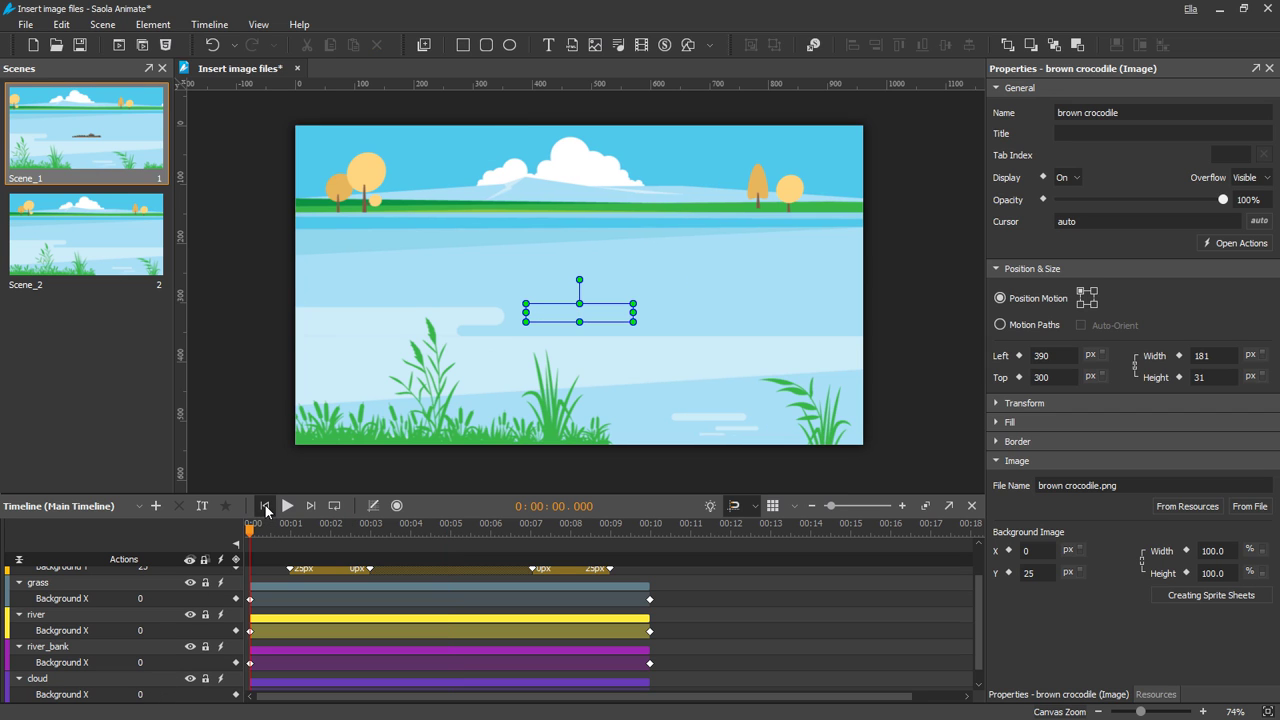
click(309, 507)
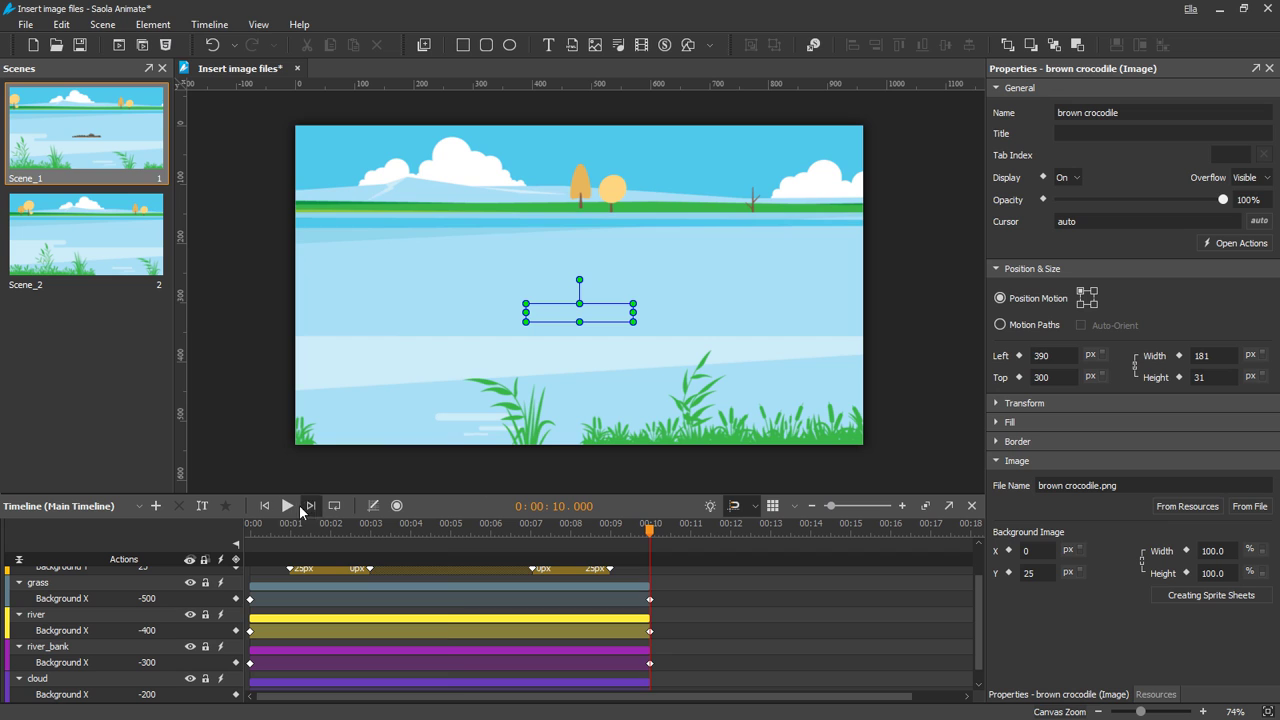
scroll(753, 650, up, 2)
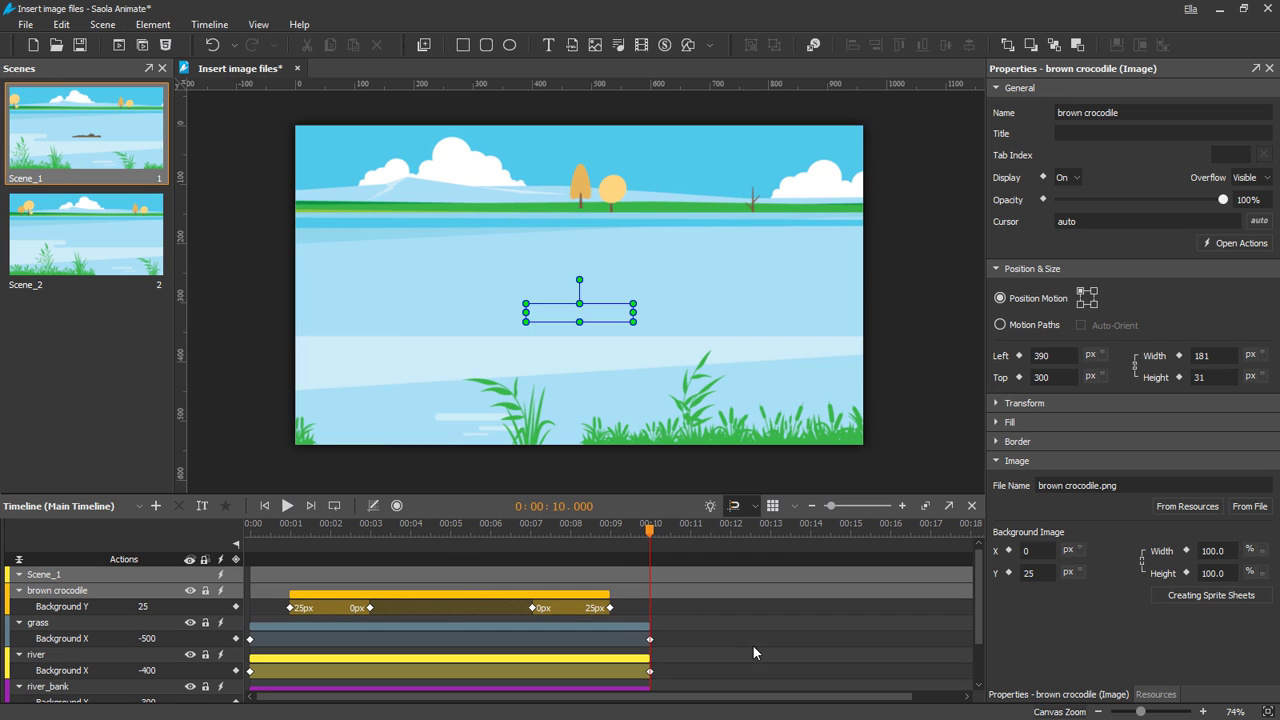
click(480, 594)
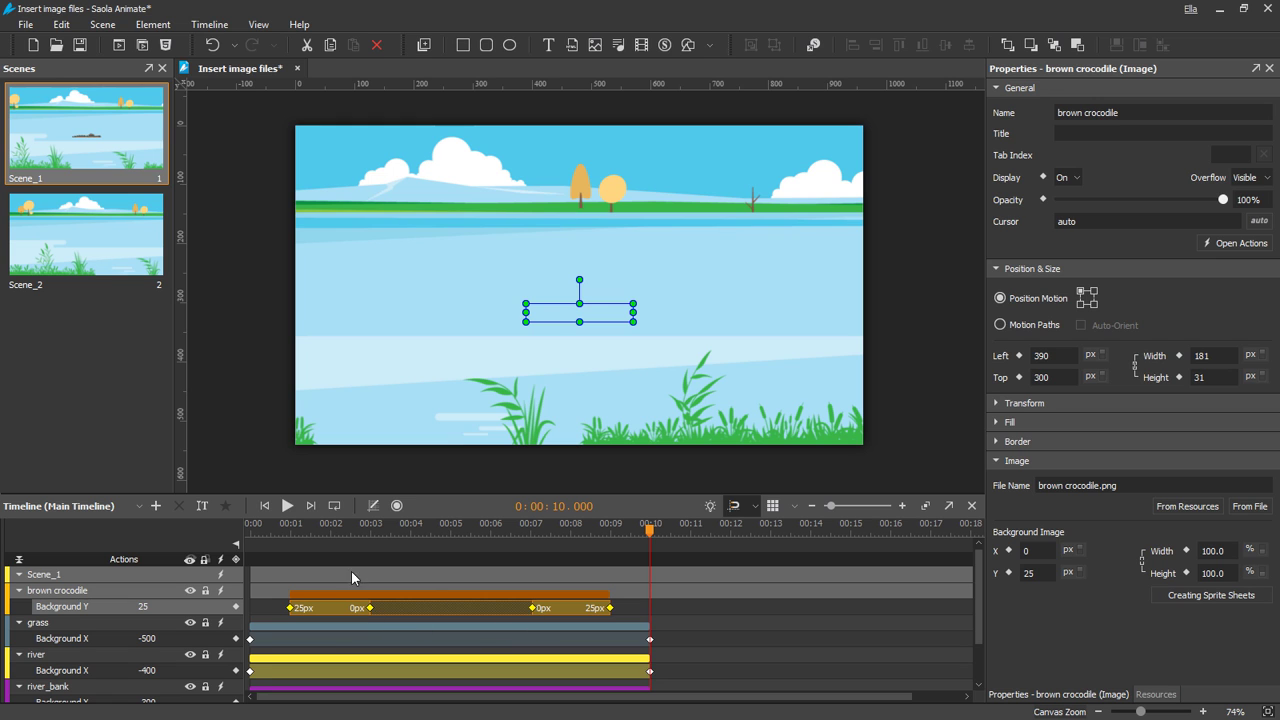
click(287, 506)
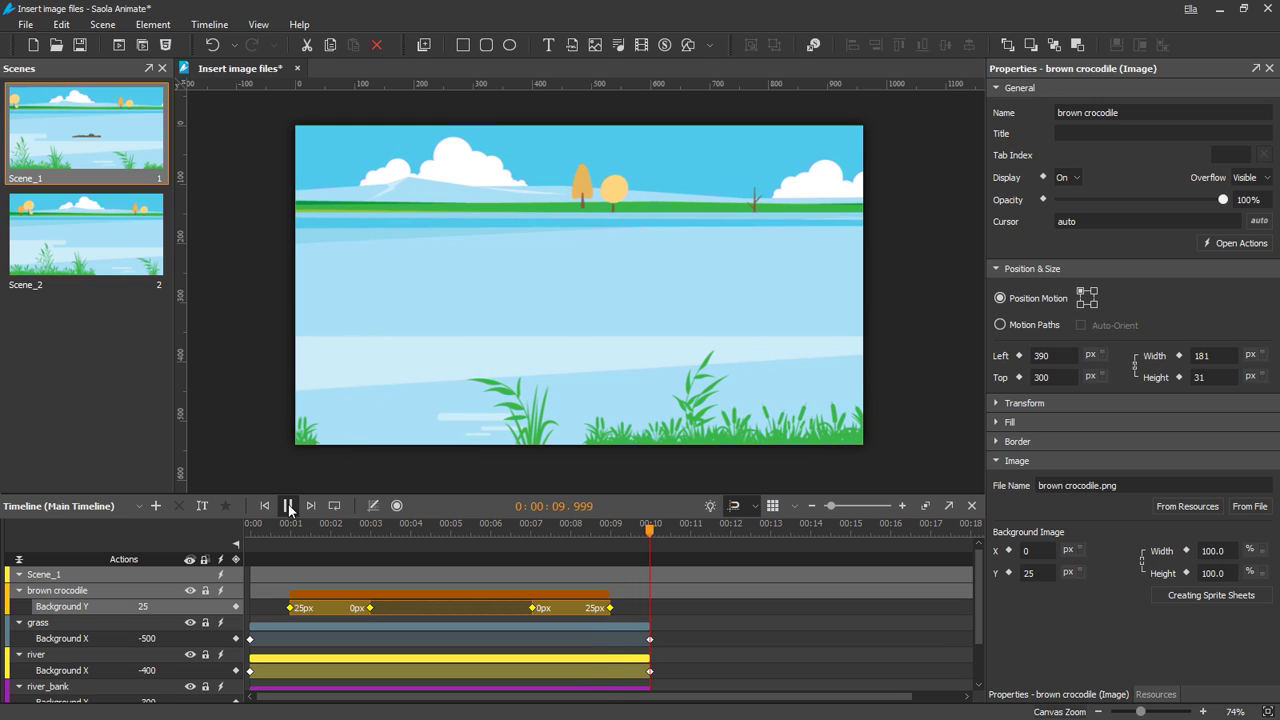
Add the brown crocodile resource to Scene_2 and place it on the river at about left 413, top 294 px
click(99, 249)
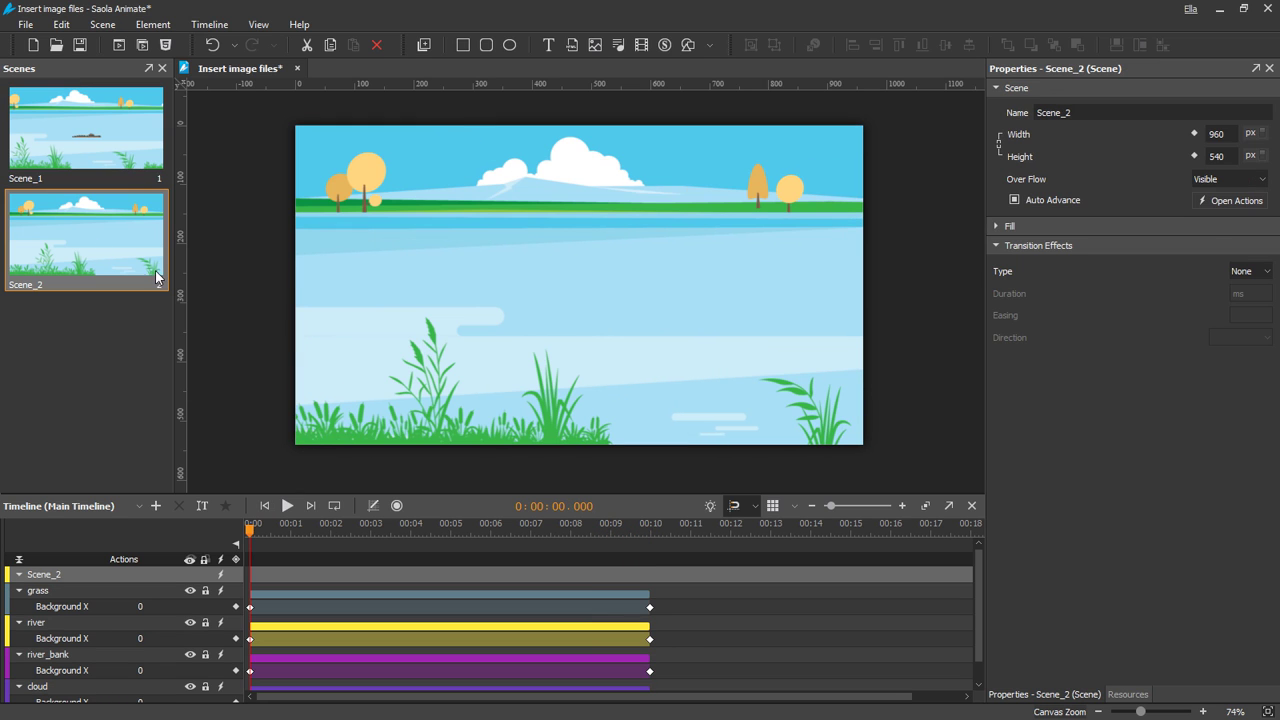
click(1128, 694)
drag(1024, 138, 664, 233)
drag(562, 313, 607, 305)
click(1042, 695)
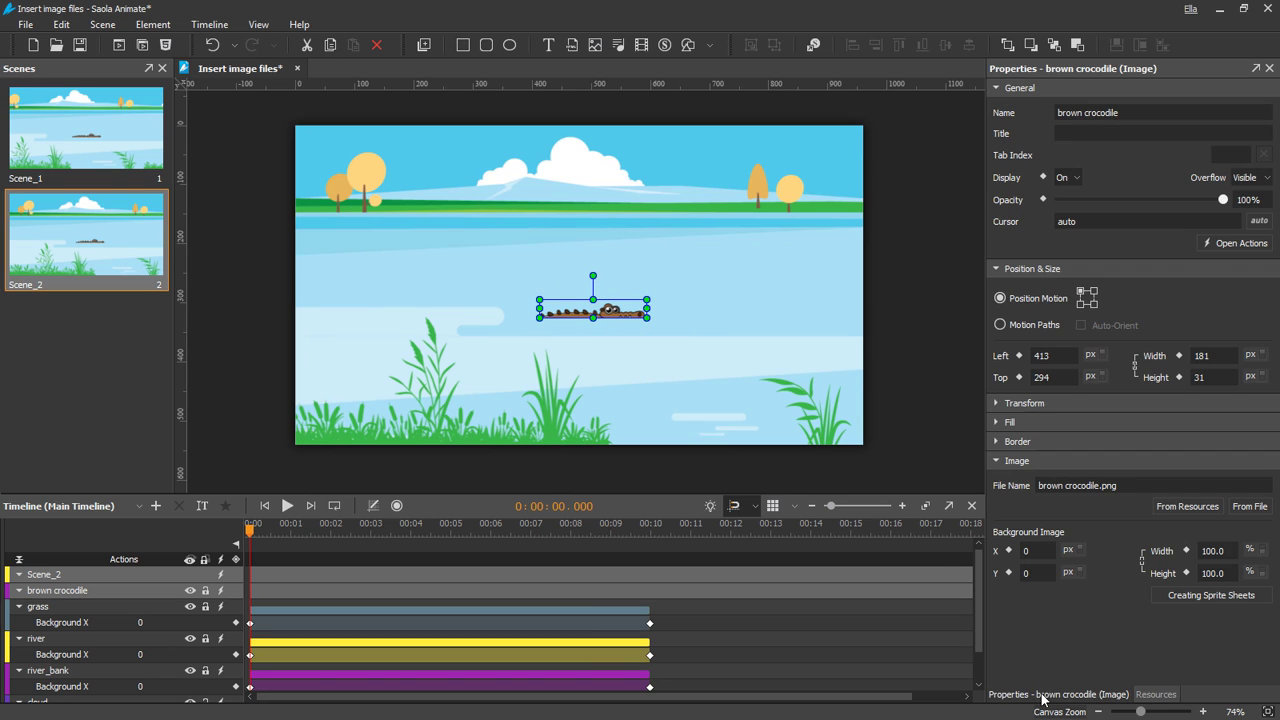
Add a Background Y keyframe of 25 px to the brown crocodile image at about 1 second
click(291, 541)
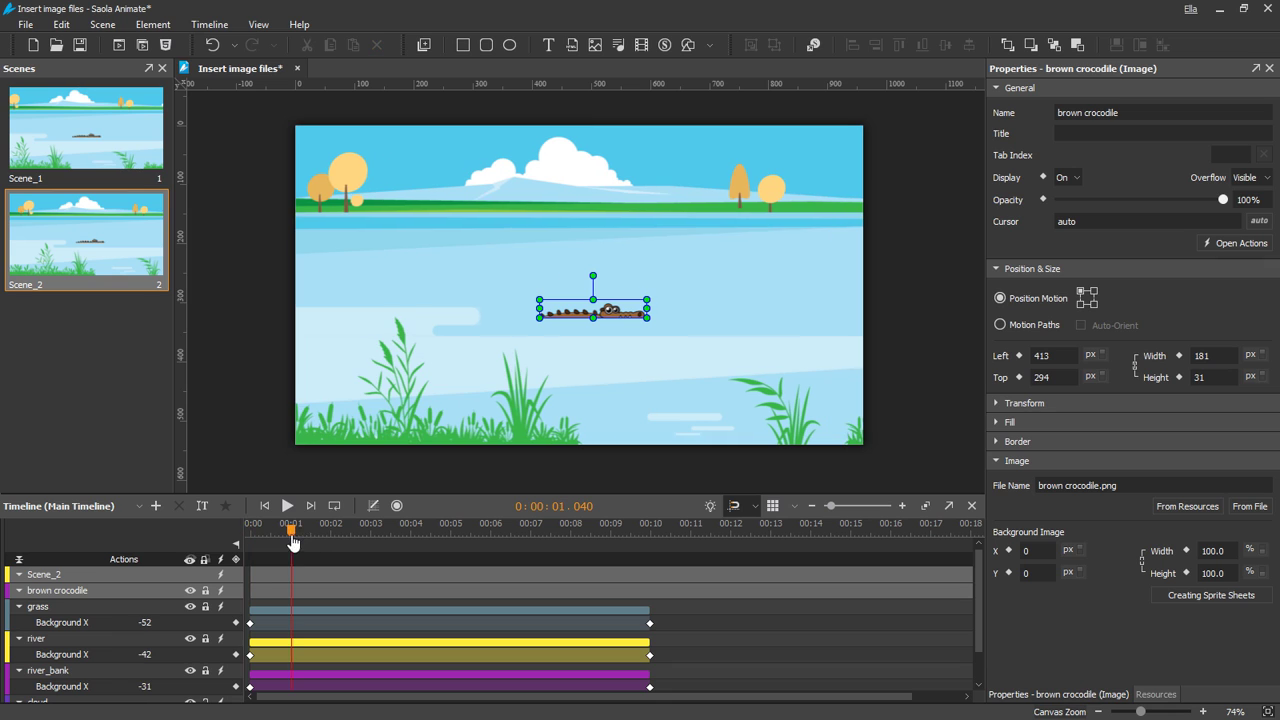
click(1008, 572)
drag(1038, 574, 1024, 574)
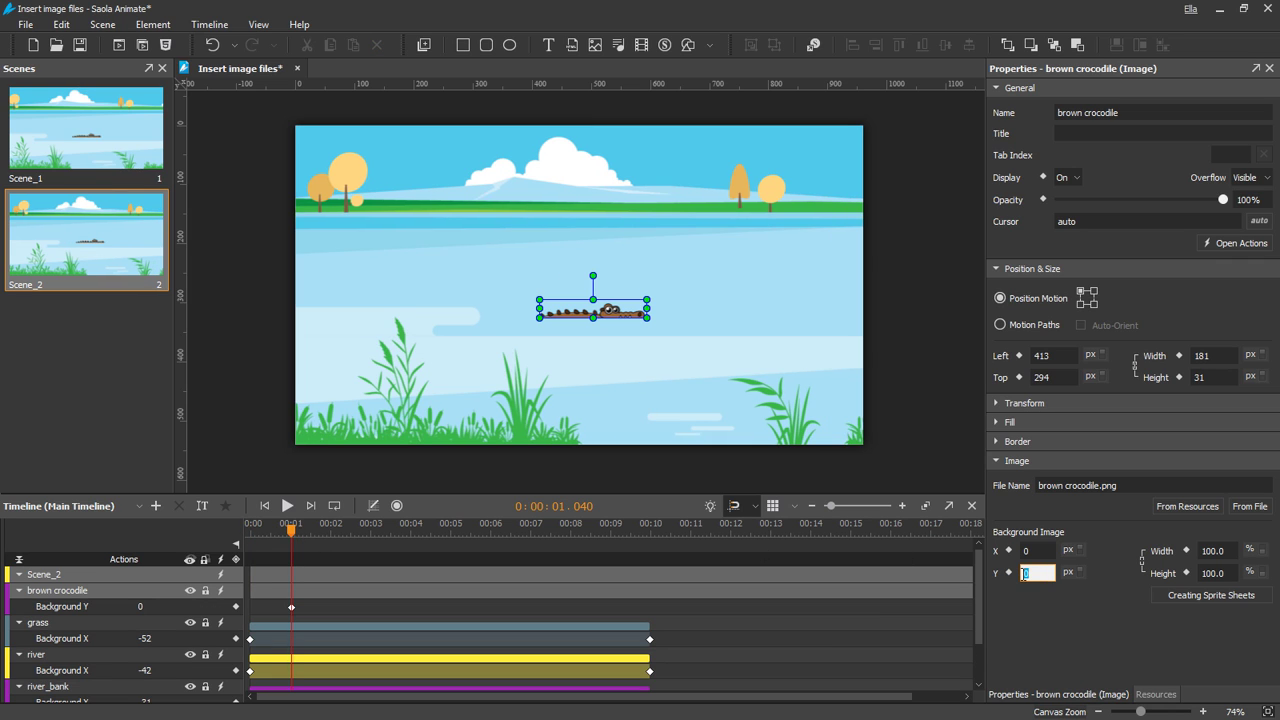
text(-25)
key(Return)
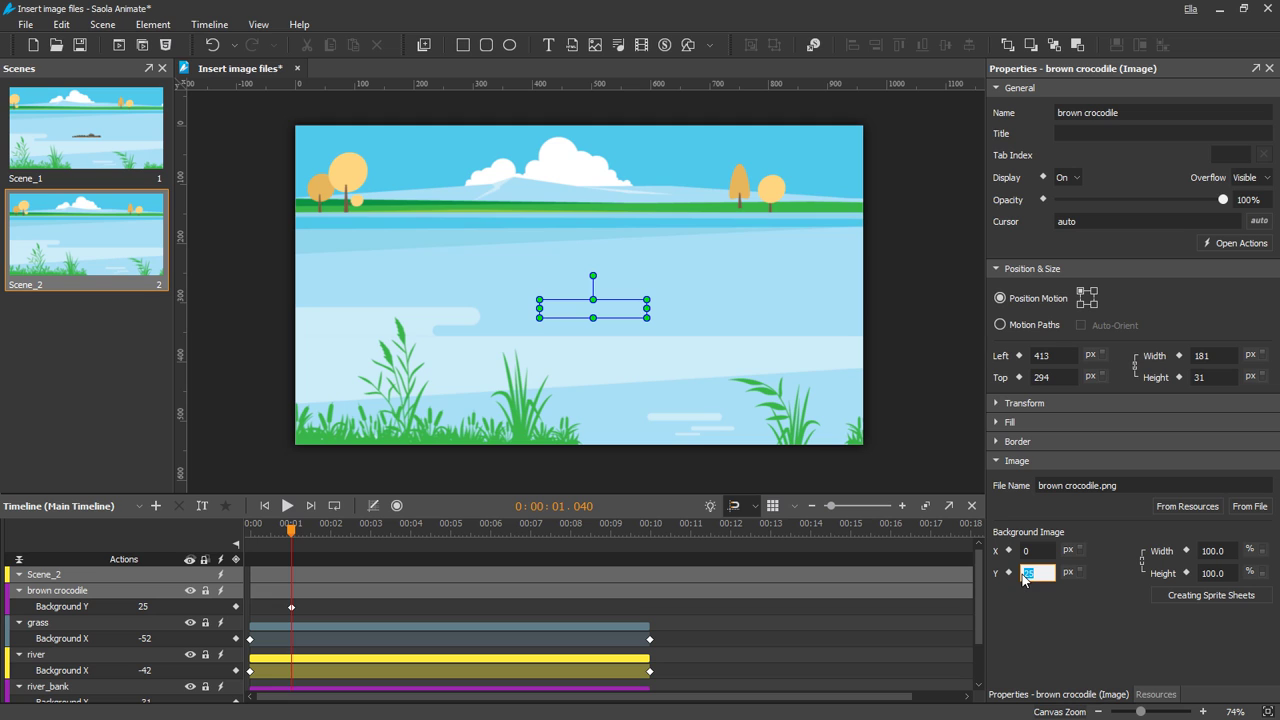
Add Background Y keyframes of 0 px to the brown crocodile at about 3 and 7 seconds
click(369, 540)
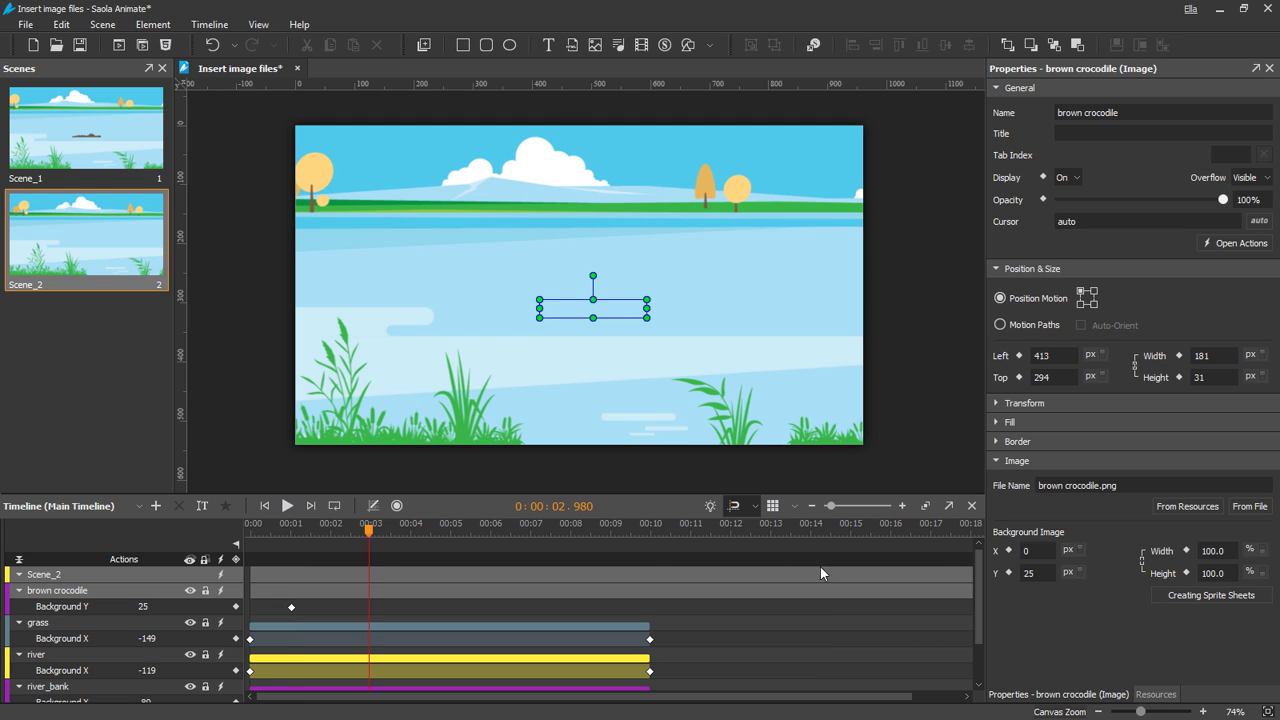
click(1009, 573)
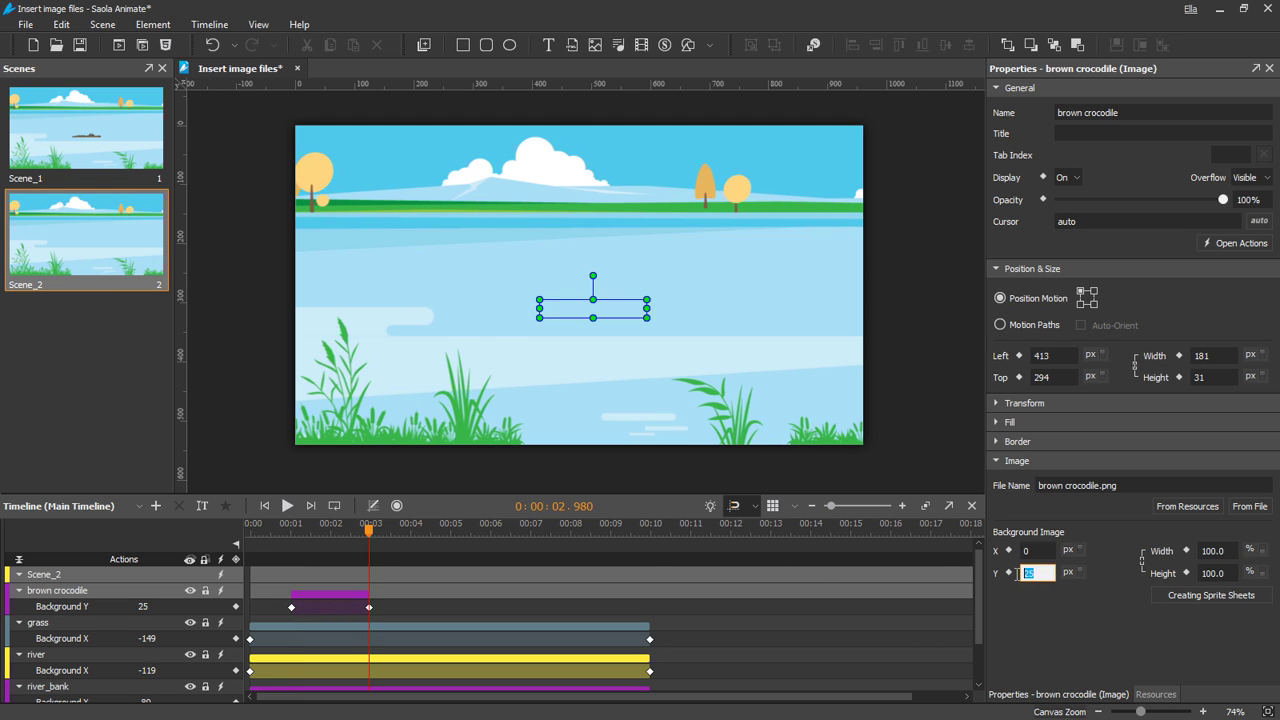
text(0)
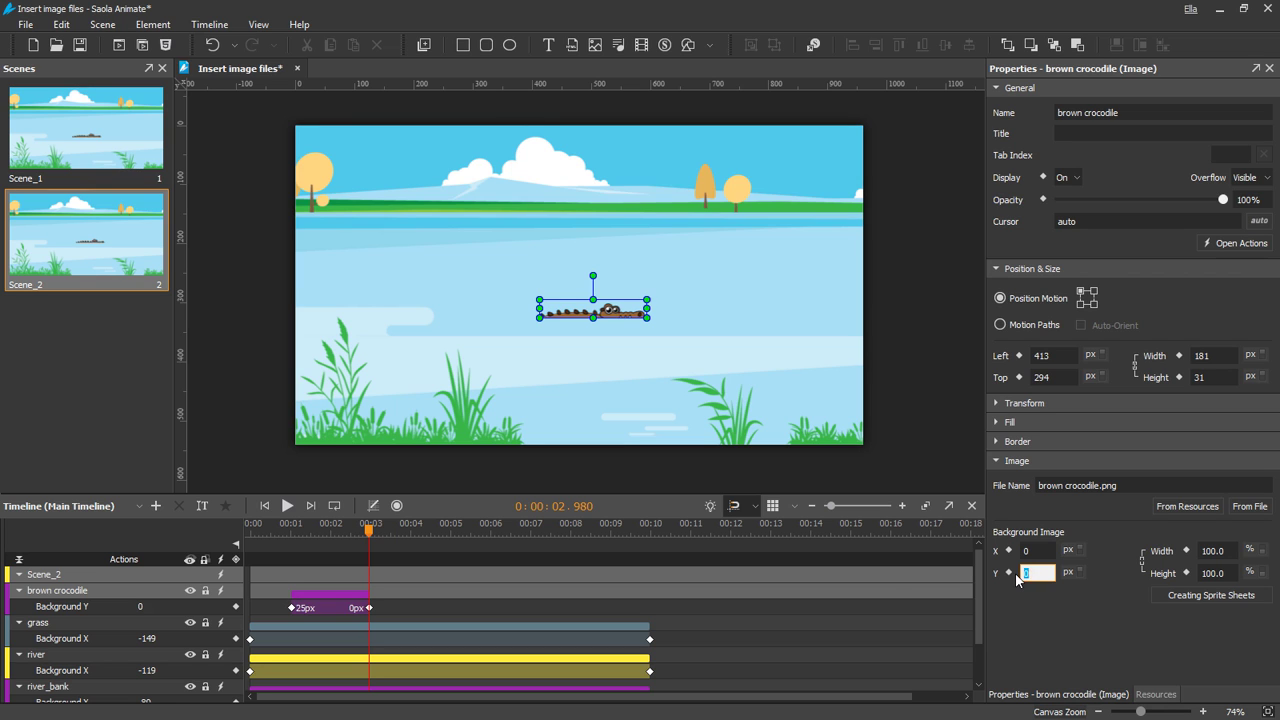
click(532, 540)
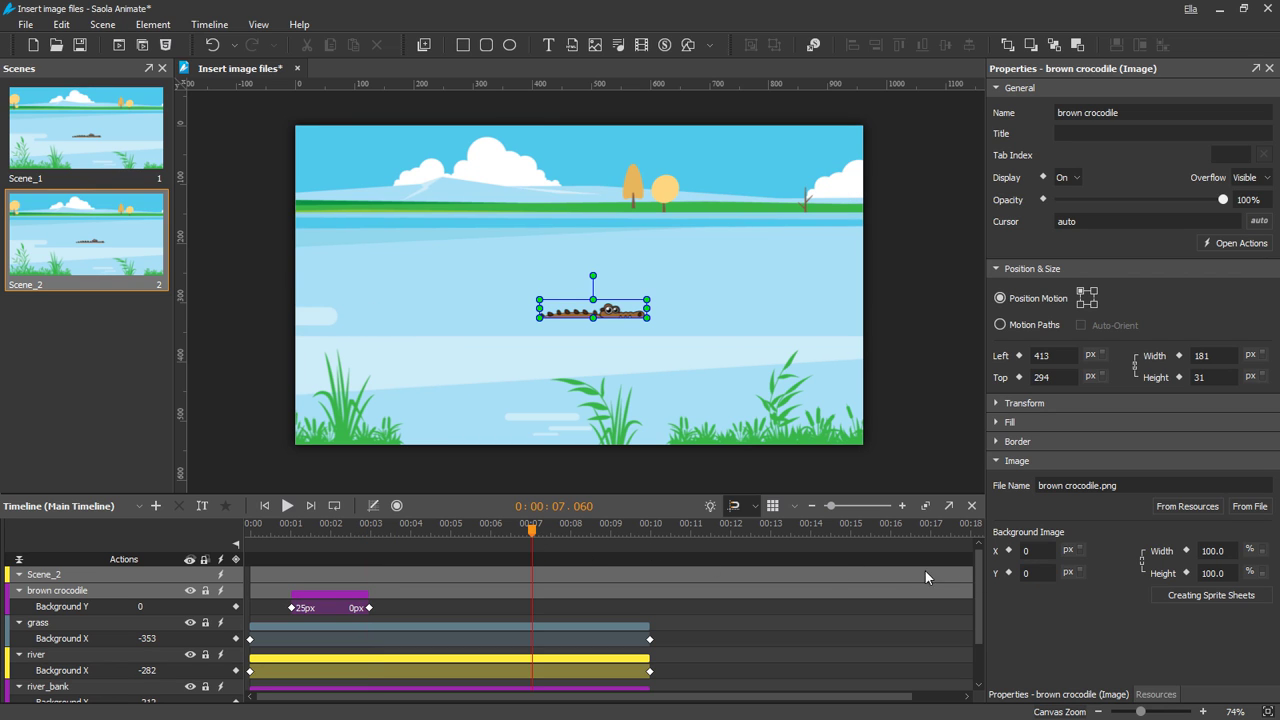
click(1009, 573)
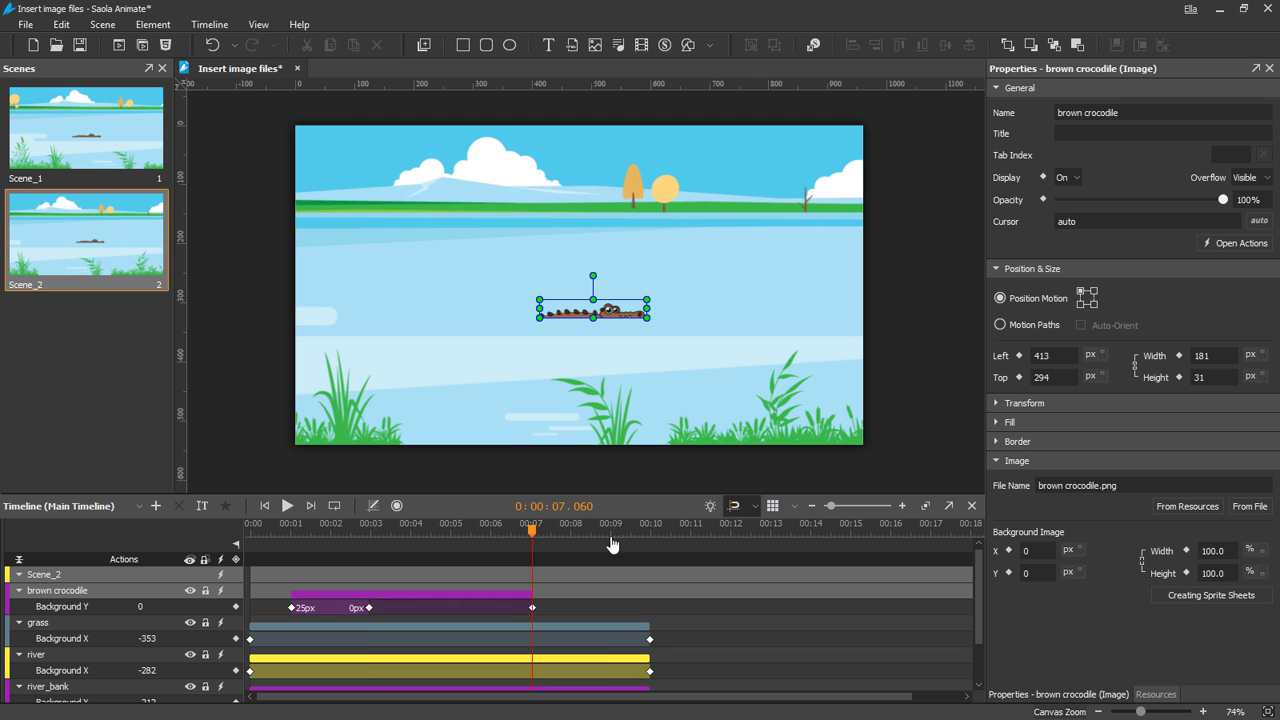
Add a 25 px Background Y keyframe to the brown crocodile at about 9 seconds and play the animation
click(612, 542)
click(1009, 573)
click(1040, 573)
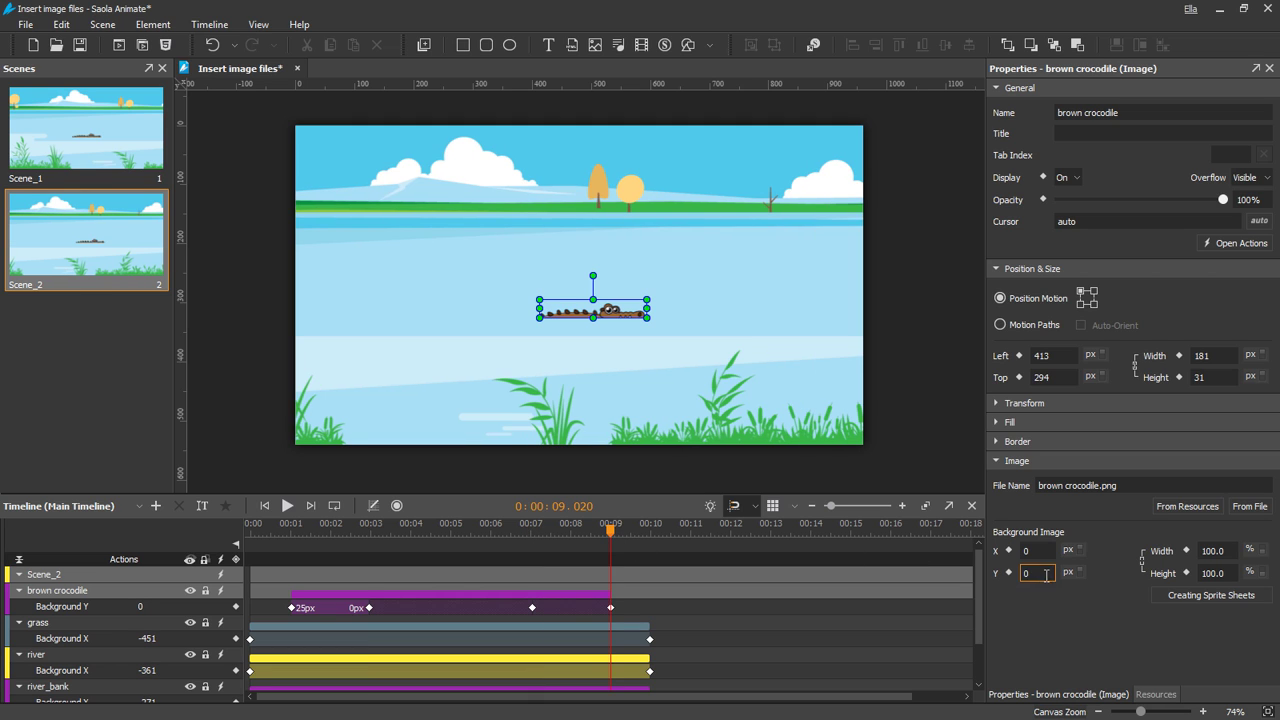
drag(1046, 574, 1010, 574)
text(25)
key(Return)
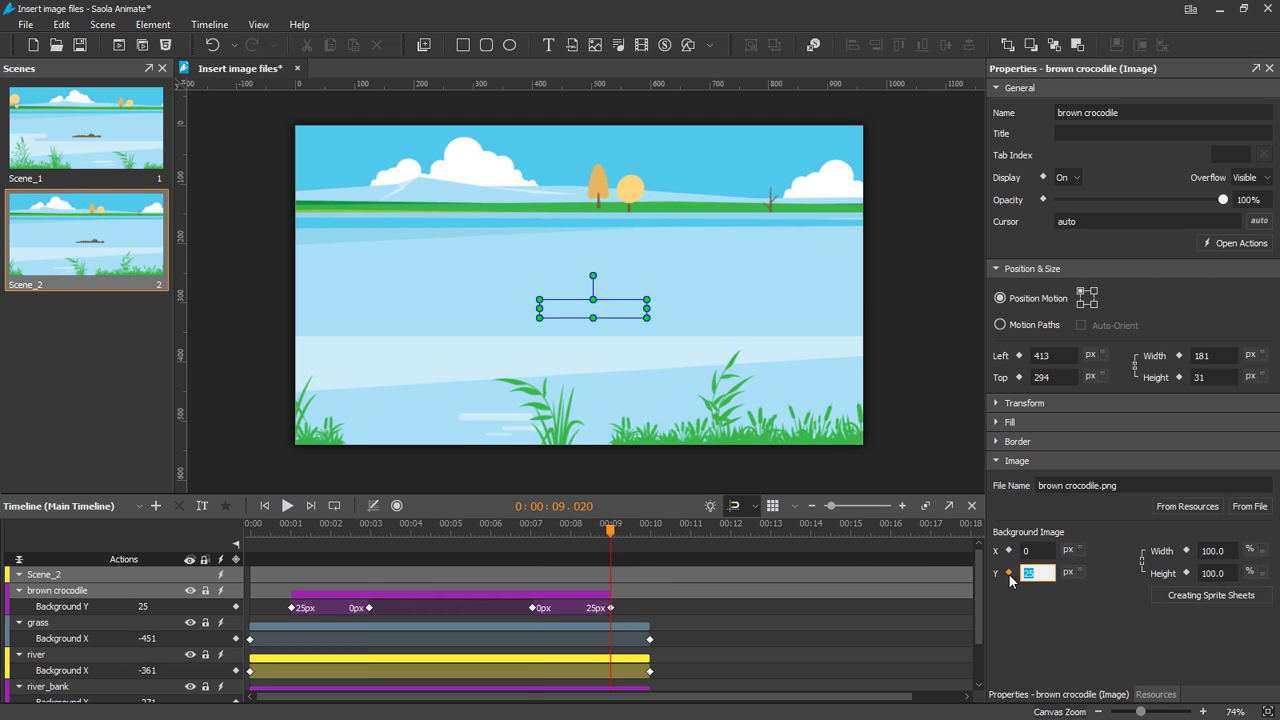
click(287, 506)
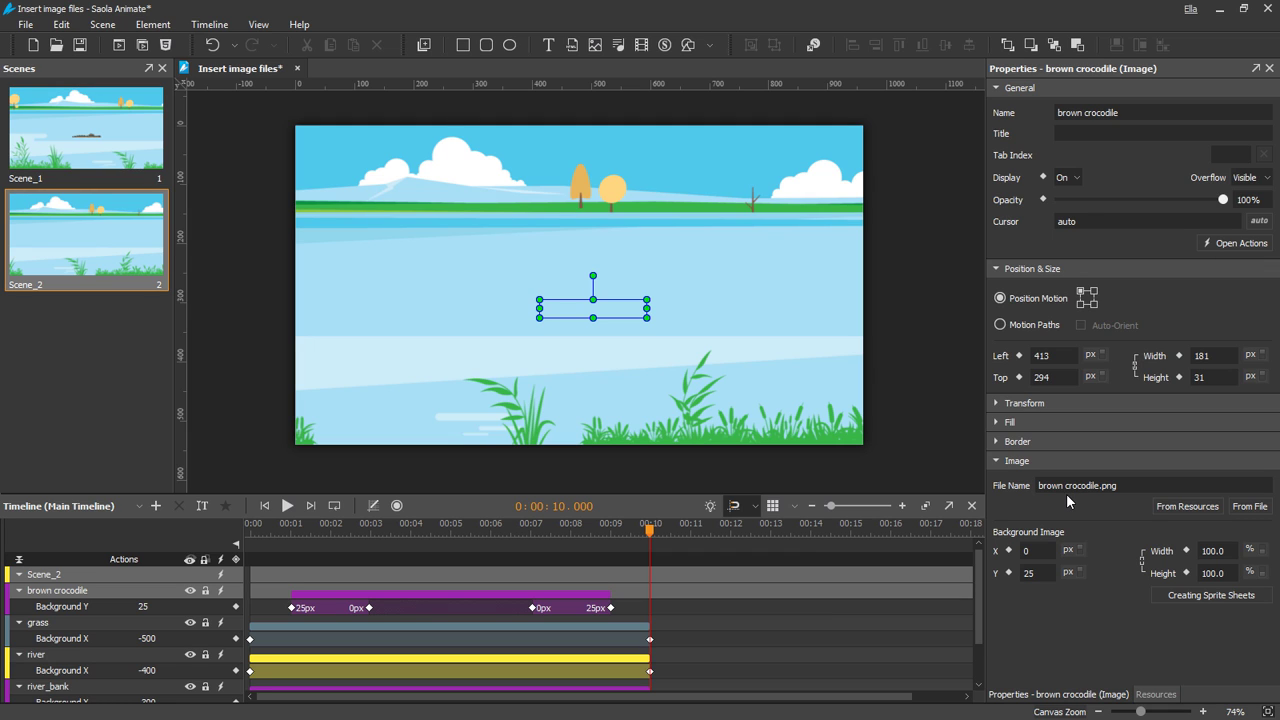
Replace Scene_2's brown crocodile picture with the green crocodile from the project resources and deselect it
click(476, 532)
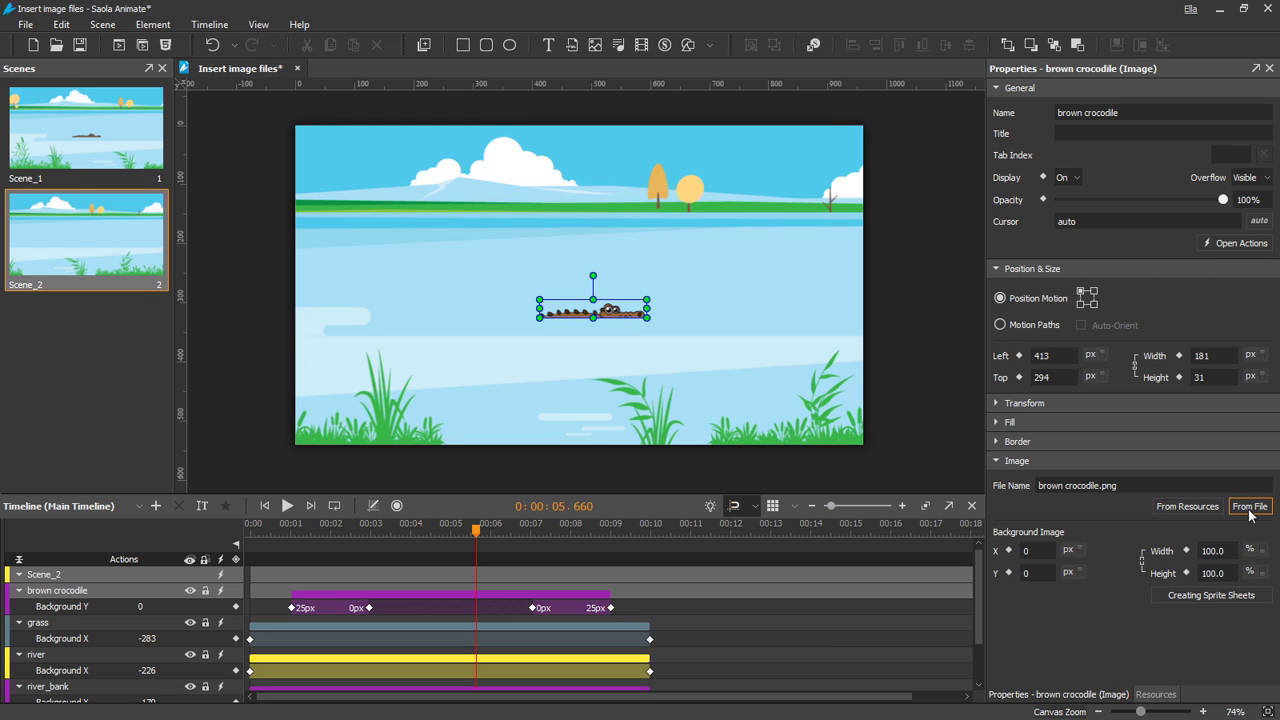
click(1187, 506)
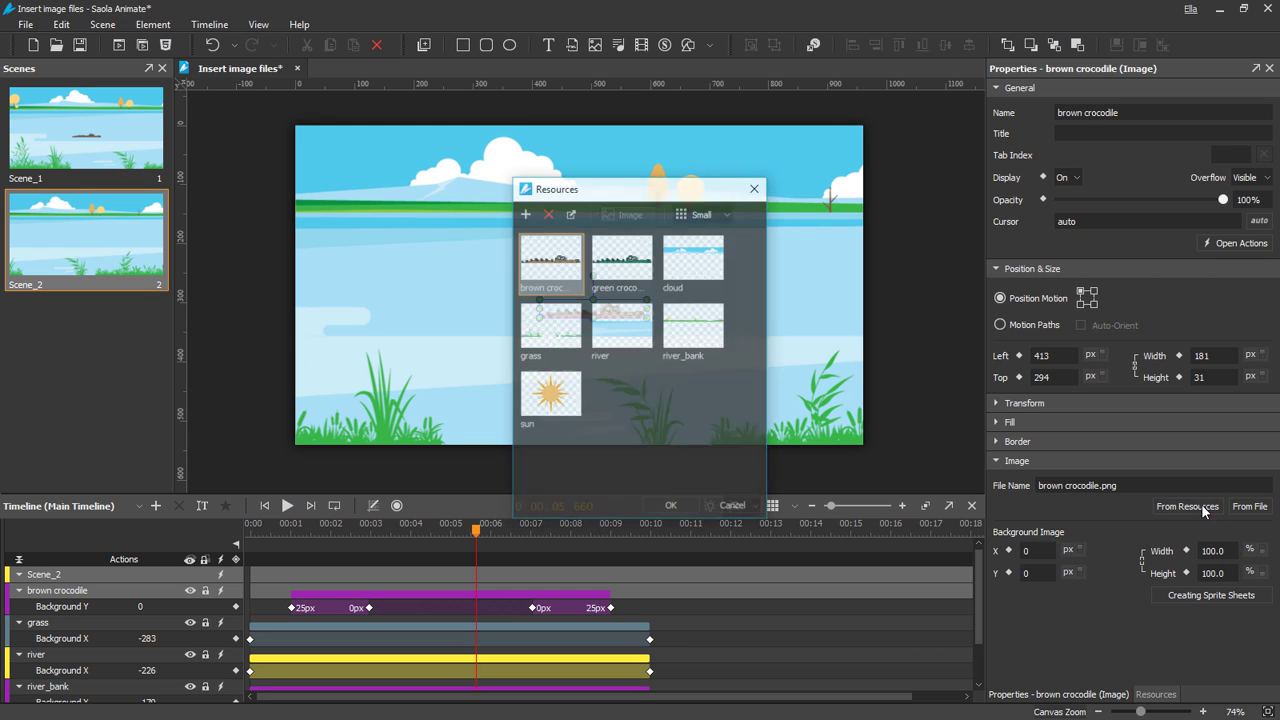
double_click(613, 271)
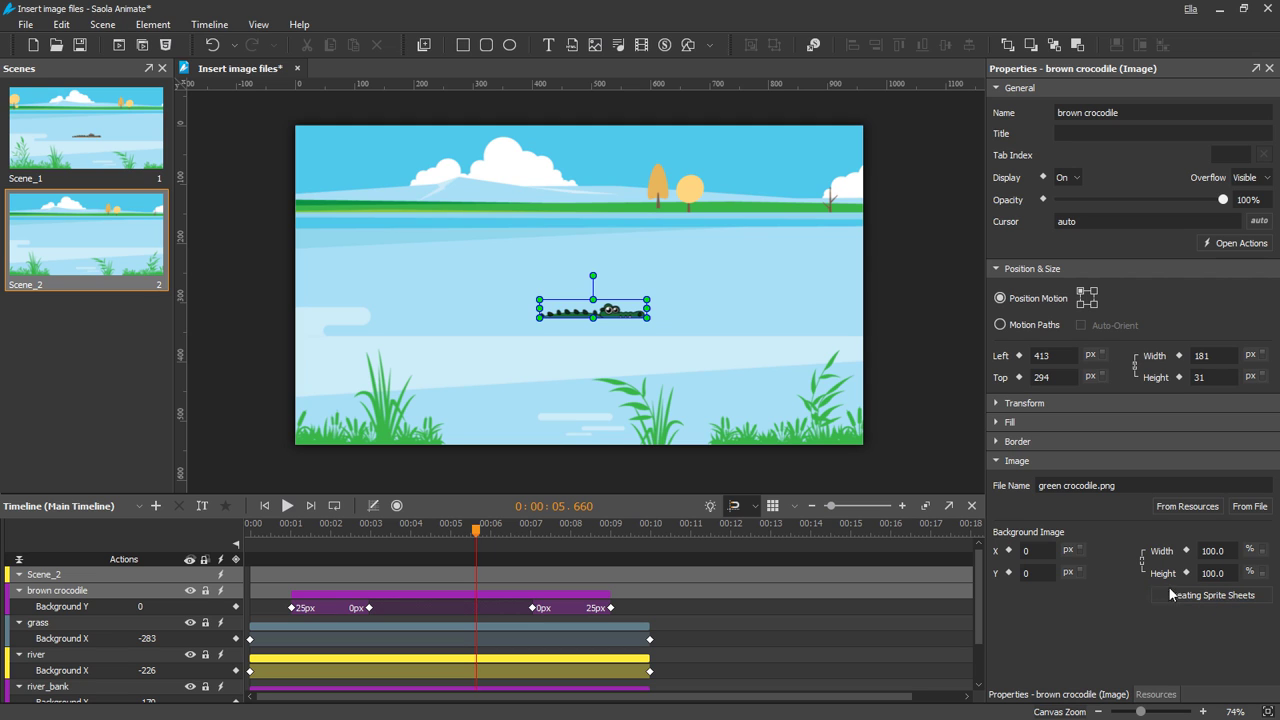
click(908, 418)
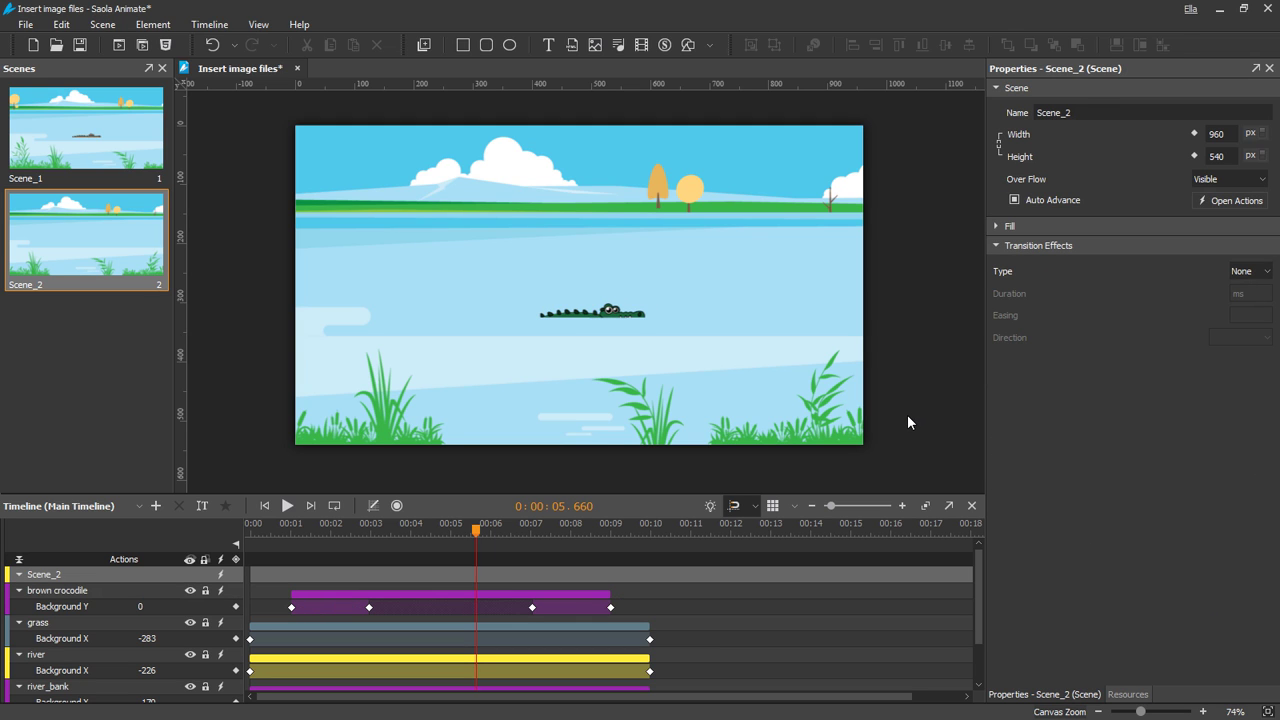